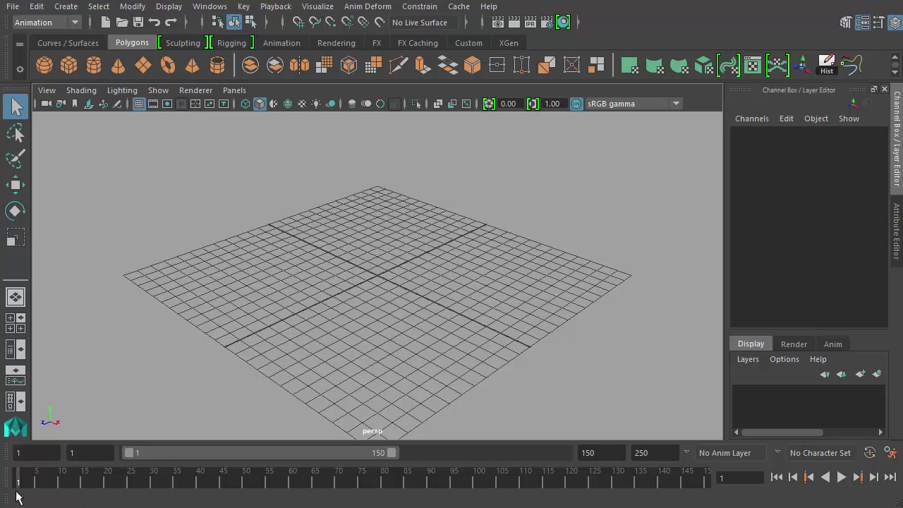
Arrange the workspace with the perspective view above a smaller Graph Editor, and hide the Range Slider.
left_click(16, 376)
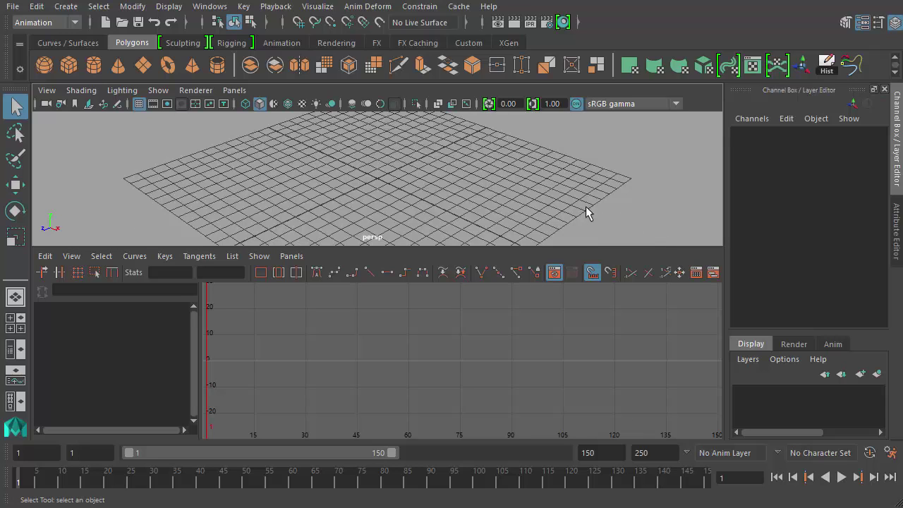
left_click(170, 10)
mouse_move(237, 70)
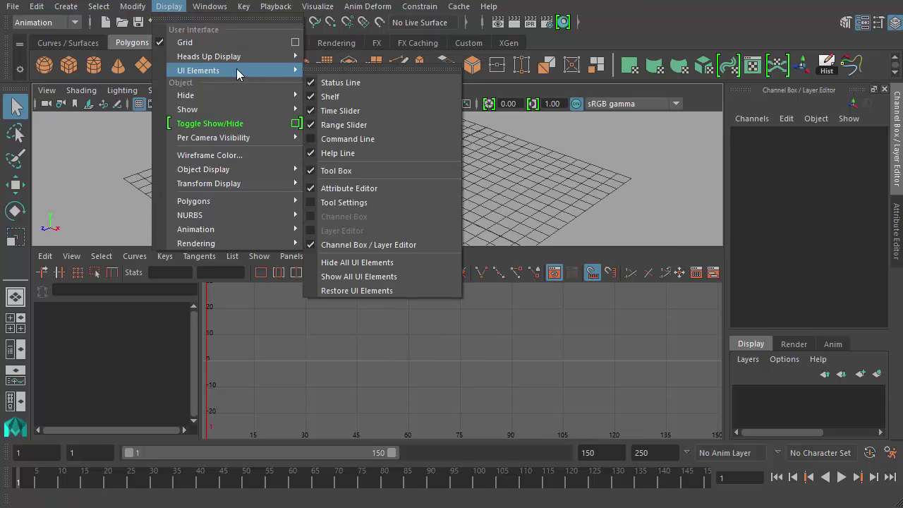
left_click(342, 127)
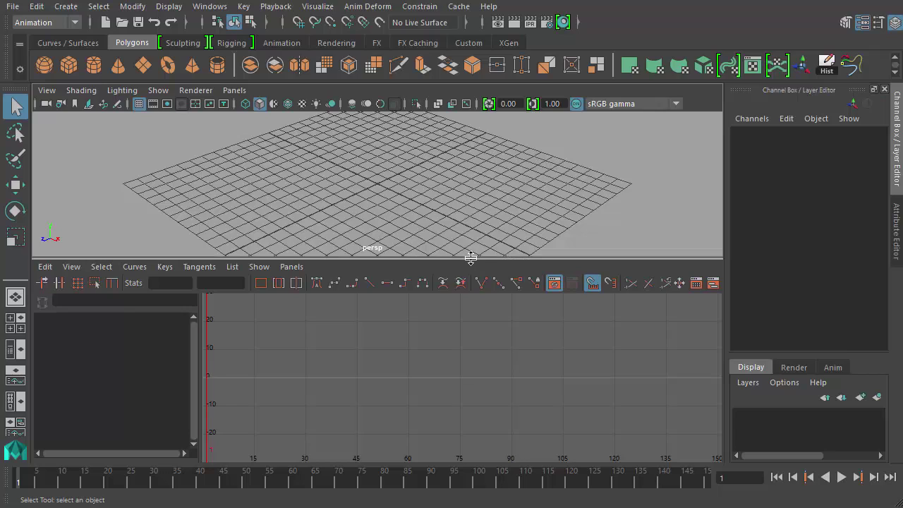
left_click_drag(470, 257, 468, 290)
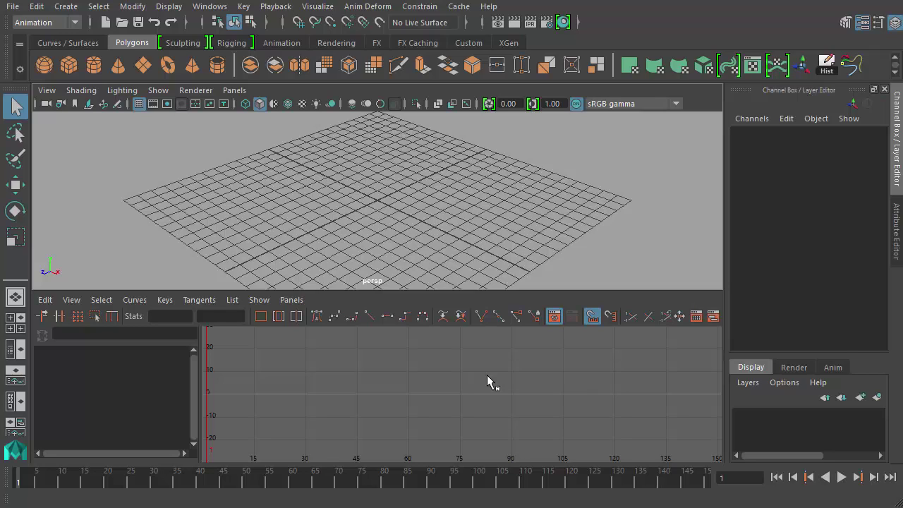
Create a polygon sphere at the origin.
left_click(65, 6)
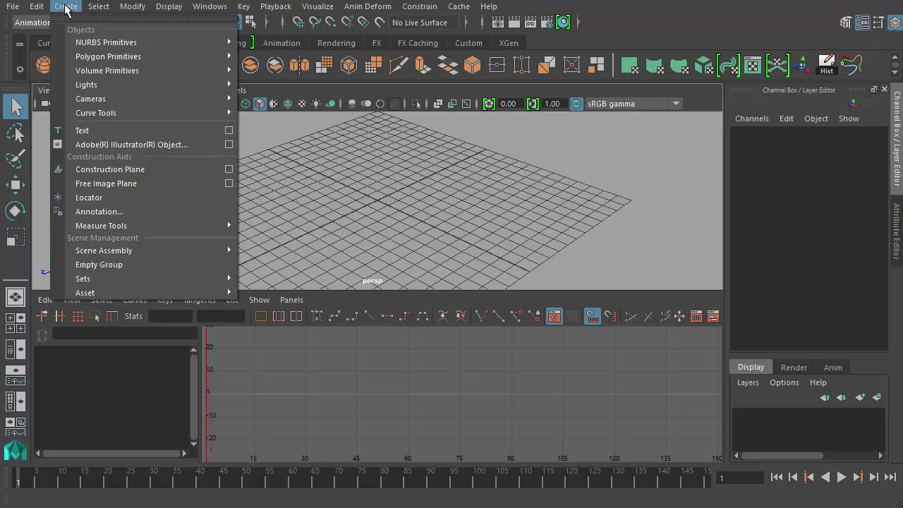
mouse_move(193, 62)
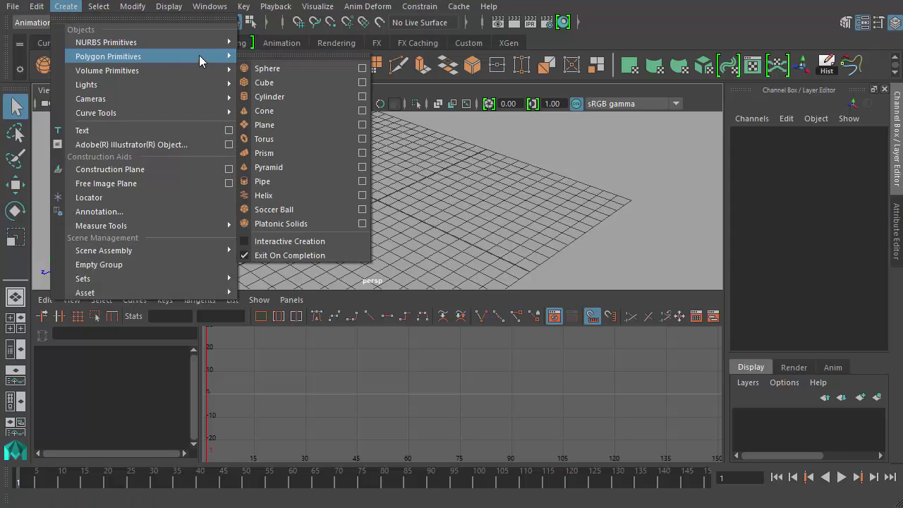
left_click(271, 71)
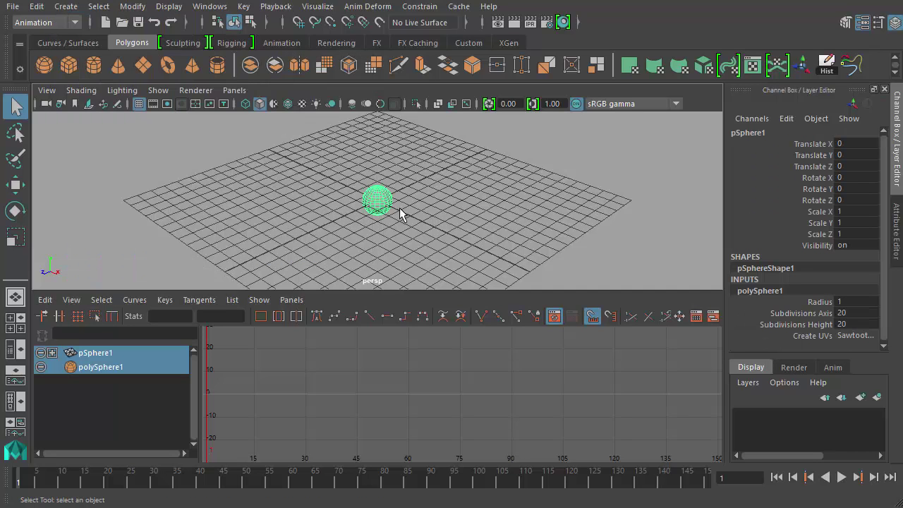
Switch the viewport from perspective to the left orthographic view.
left_click_drag(417, 229, 429, 204, "alt")
key("space")
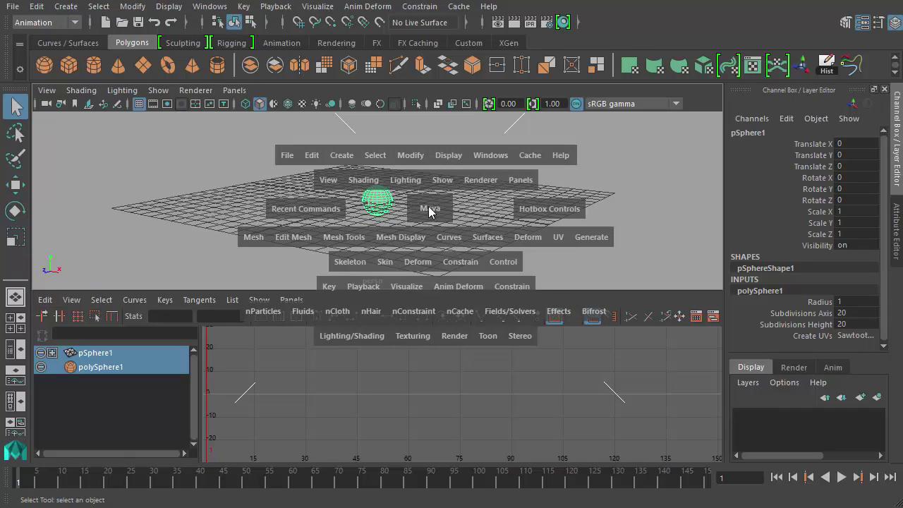
key("space")
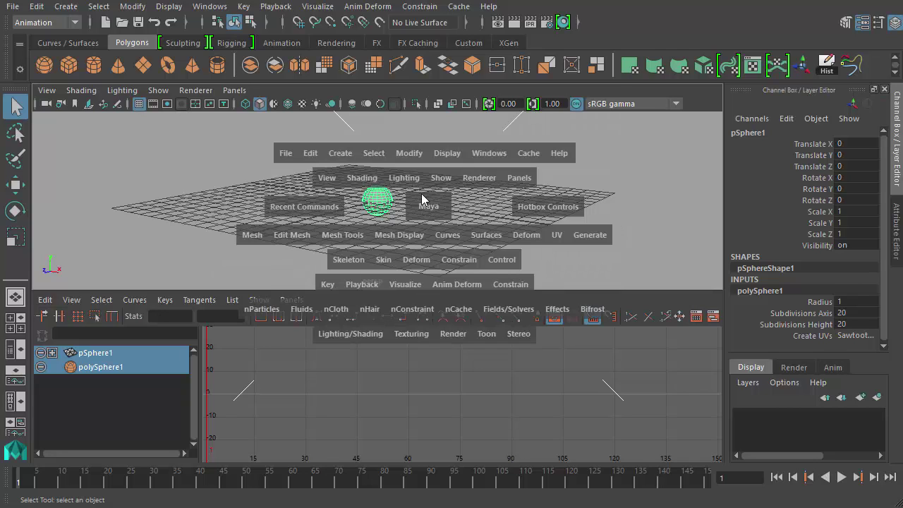
left_click(430, 209)
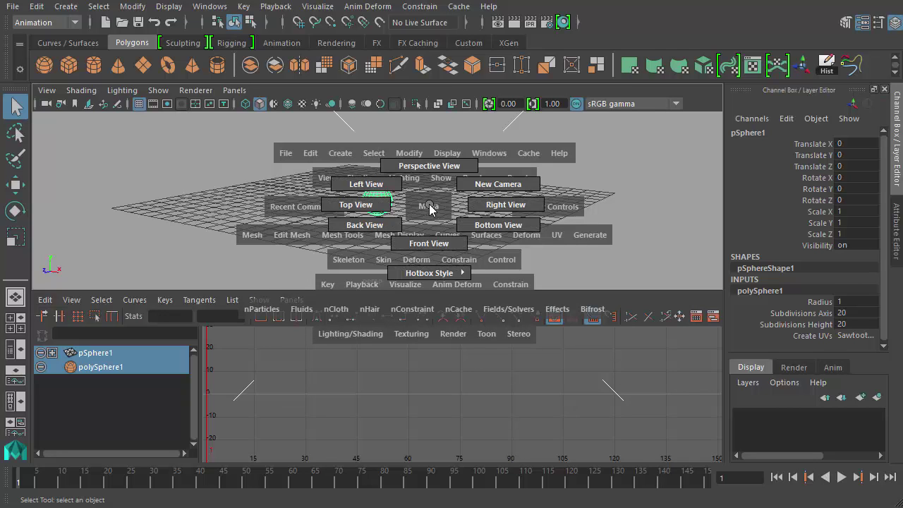
left_click_drag(429, 208, 378, 187)
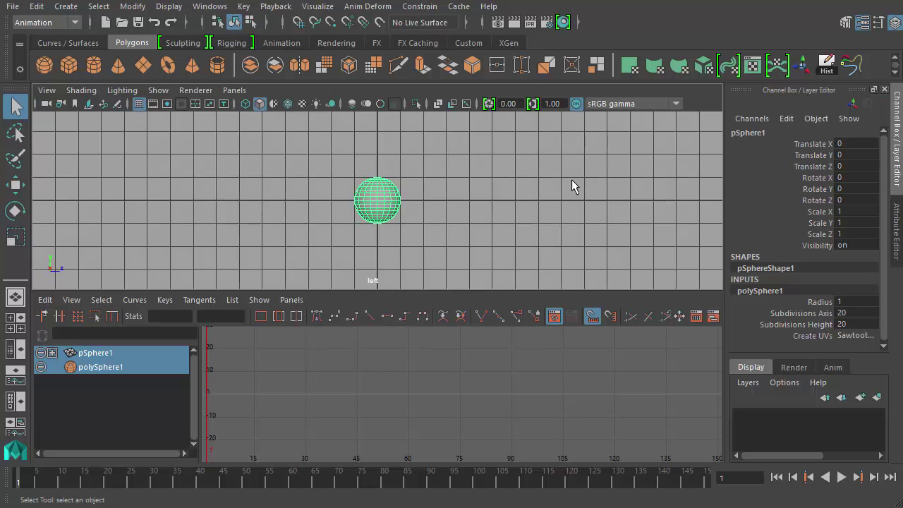
Raise the sphere above the grid and set its Translate Y to 15.
middle_click_drag(571, 186, 550, 204, "alt")
scroll(550, 204, "down", 3)
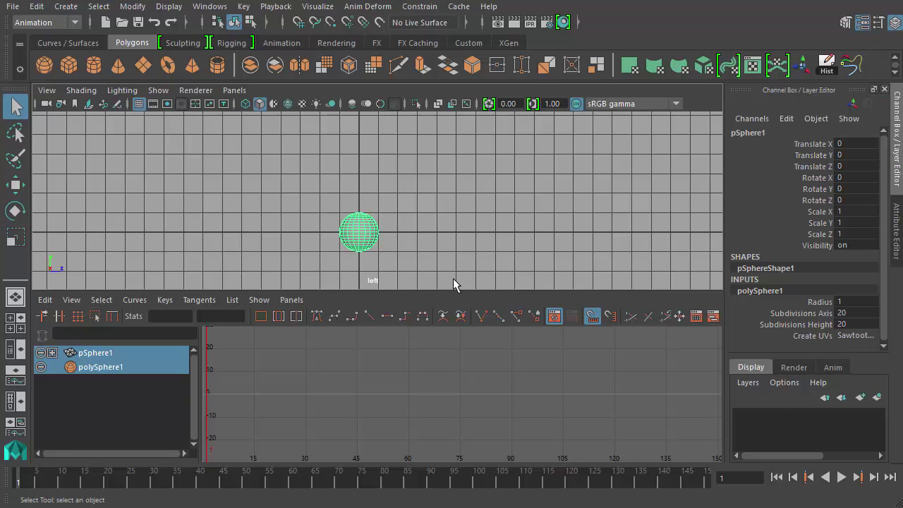
middle_click_drag(488, 246, 477, 190, "alt")
key("w")
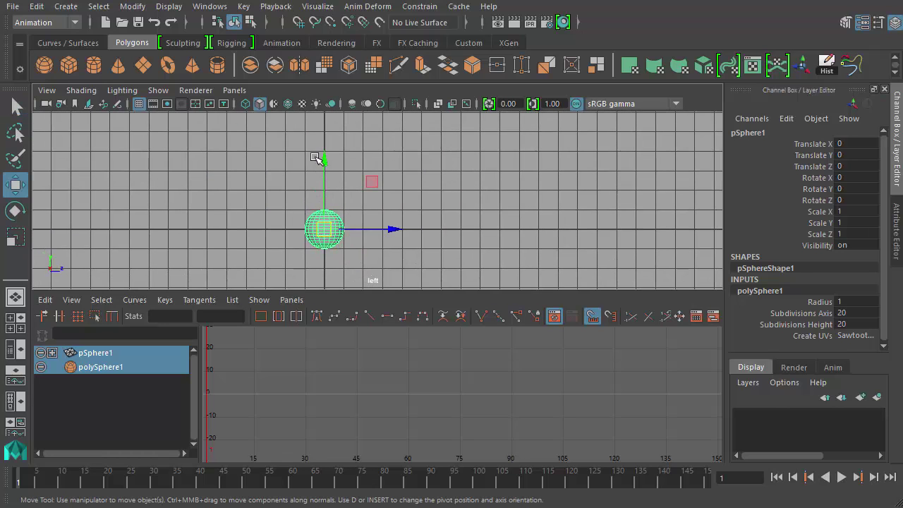
right_click_drag(557, 186, 504, 178, "alt")
middle_click_drag(503, 177, 259, 168, "alt")
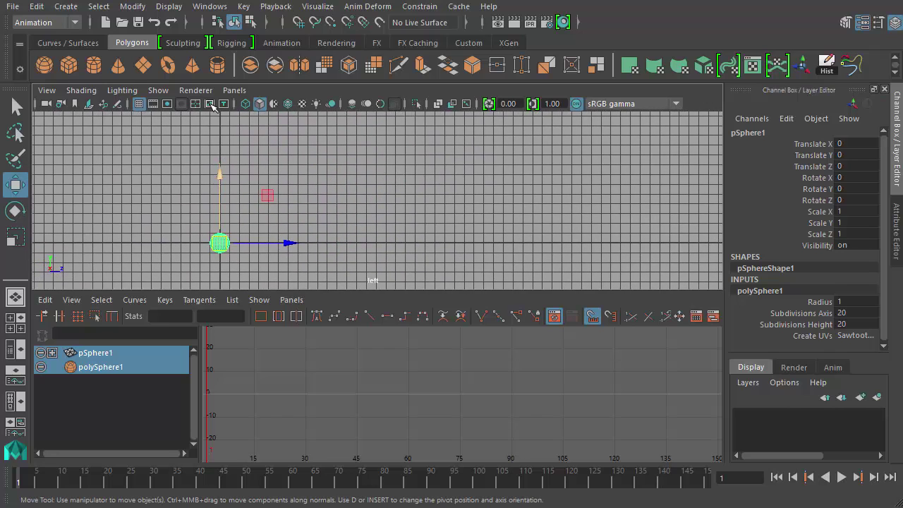
left_click_drag(221, 174, 220, 80)
middle_click_drag(446, 163, 440, 198, "alt")
left_click(847, 154)
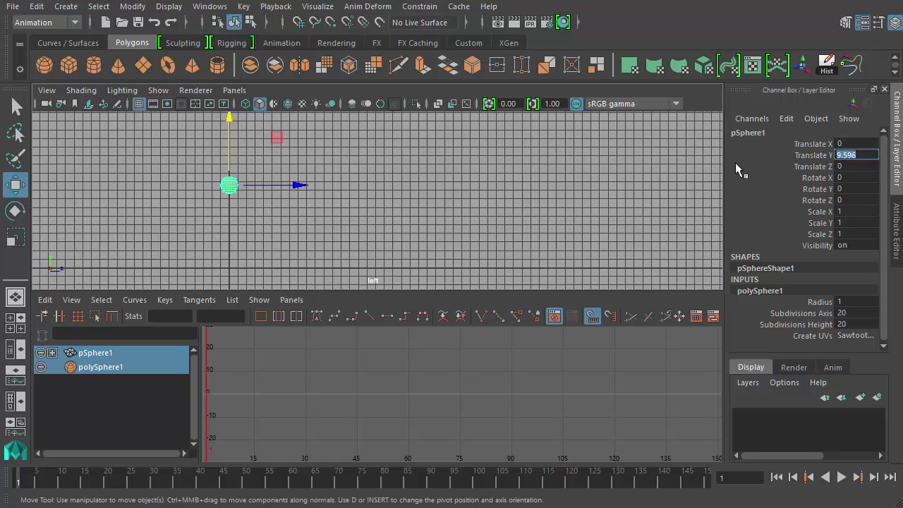
type("15")
key("Return")
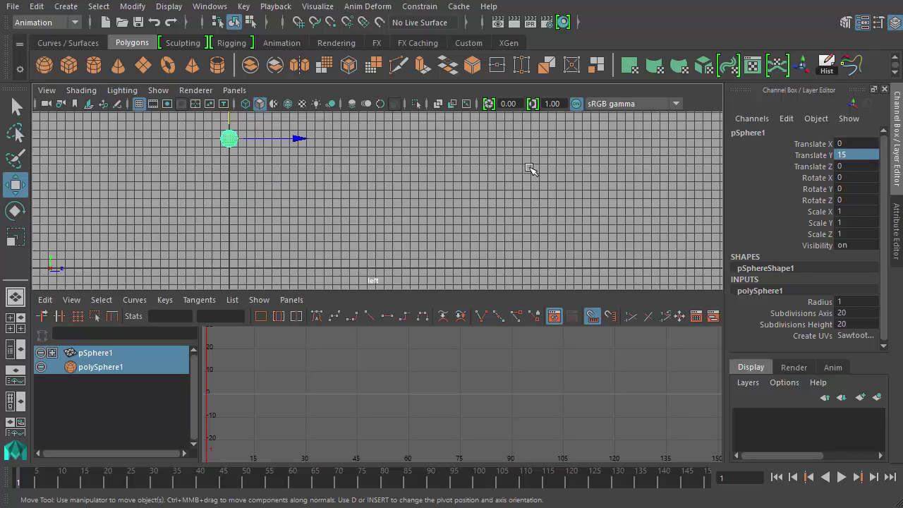
middle_click_drag(506, 206, 469, 194, "alt")
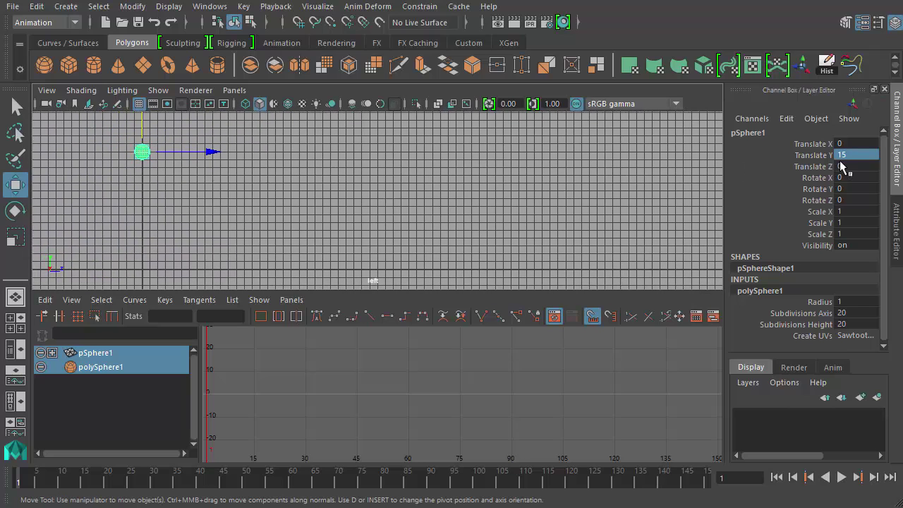
left_click(194, 198)
left_click(137, 145)
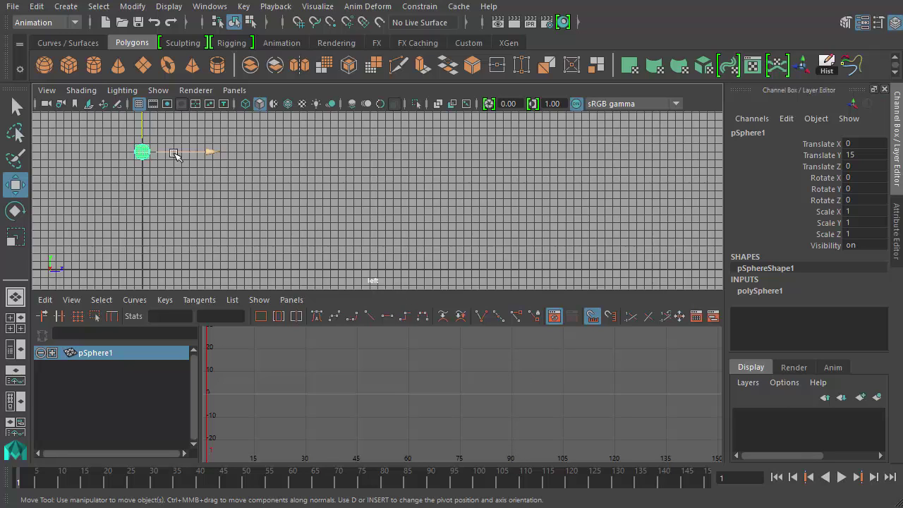
left_click_drag(209, 152, 206, 195)
key("ctrl+z")
Set a key on the sphere's translation channels at frame 1.
mouse_move(579, 487)
left_mouse_down()
mouse_move(16, 487)
mouse_move(360, 506)
mouse_move(573, 487)
left_mouse_up()
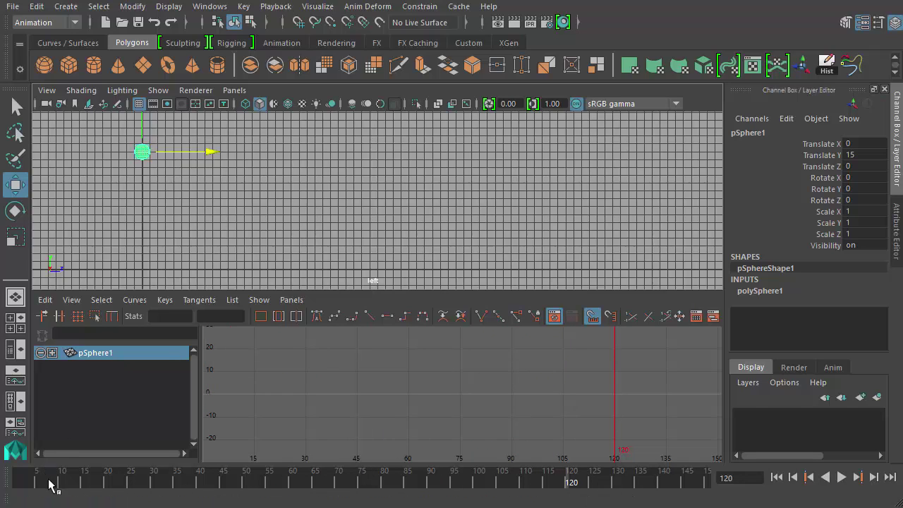
left_click_drag(50, 484, 17, 484)
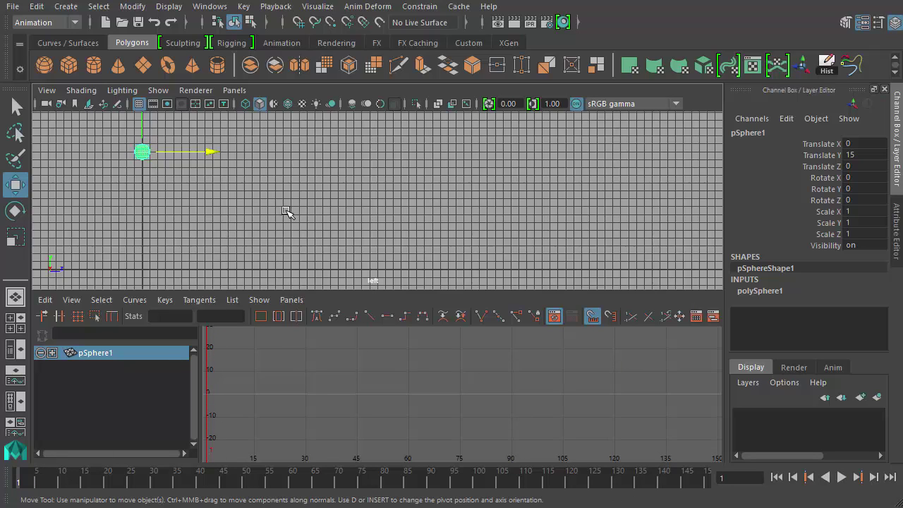
key("shift+w")
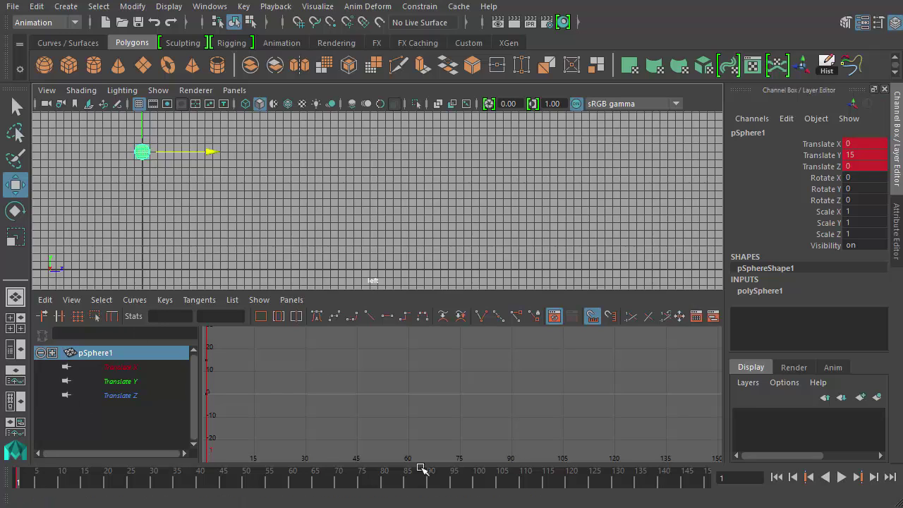
At frame 120, move the sphere along Z to about 61.5 and key its translation channels.
left_click_drag(526, 485, 572, 484)
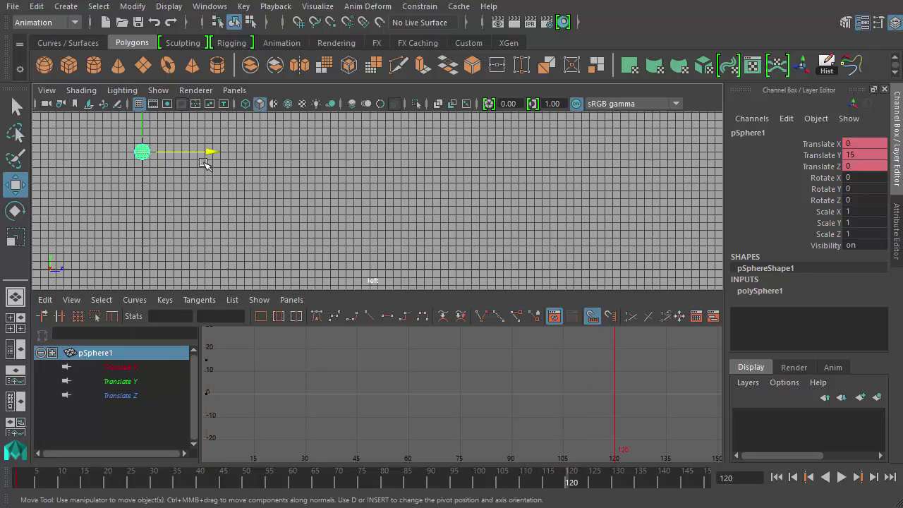
left_click_drag(212, 154, 672, 215)
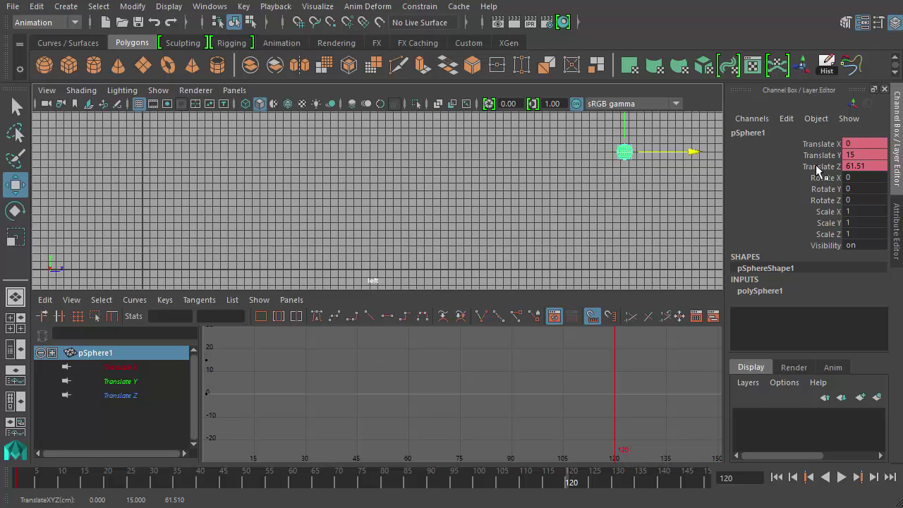
key("shift+w")
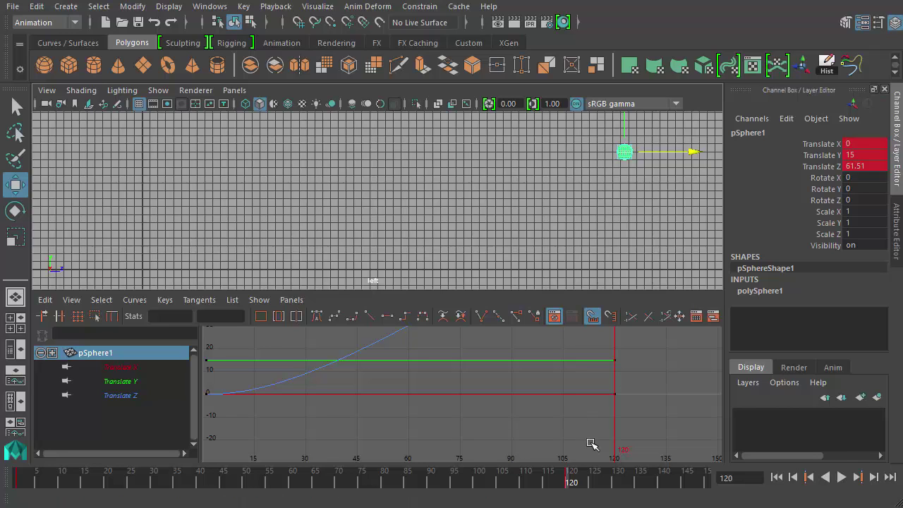
Play the sphere's animation from the start, then stop it and return to frame 1.
left_click_drag(571, 484, 15, 479)
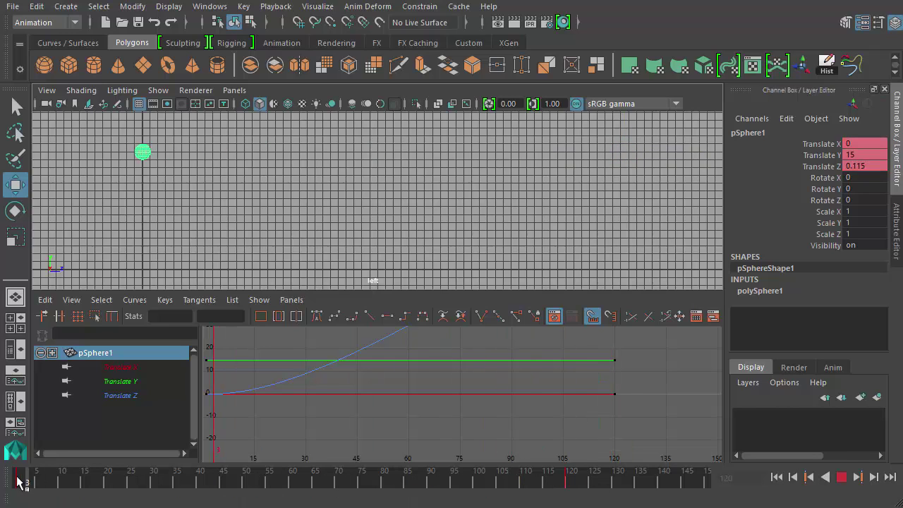
left_click(842, 477)
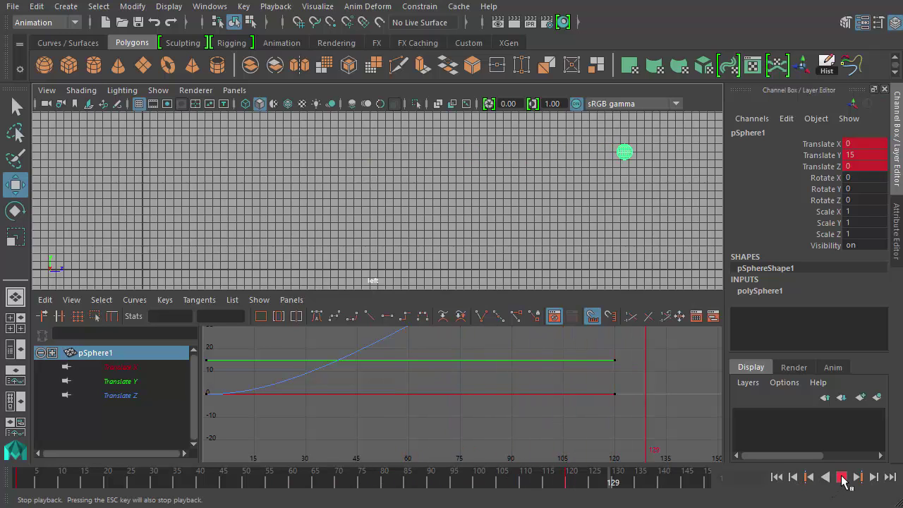
left_click(841, 477)
left_click(777, 478)
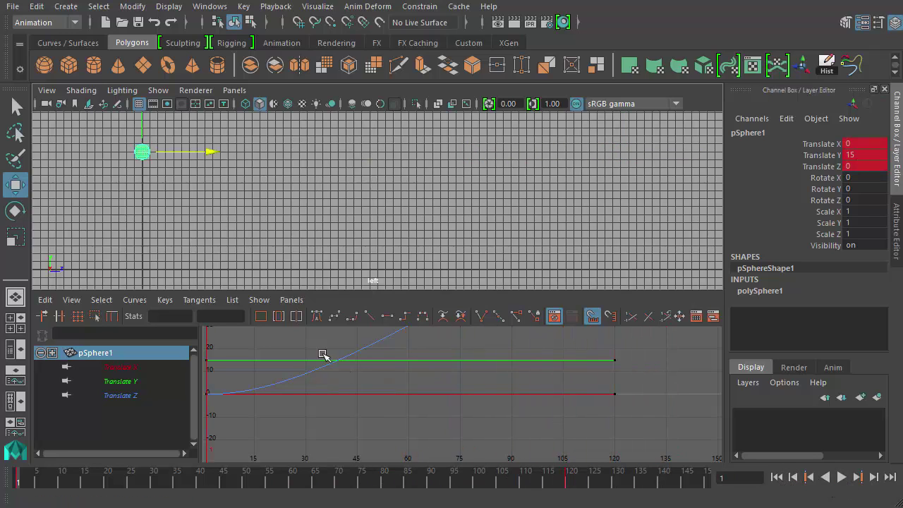
Isolate and frame the sphere's Translate Z curve in the Graph Editor, and play the animation to compare it with the curve.
left_click(135, 368)
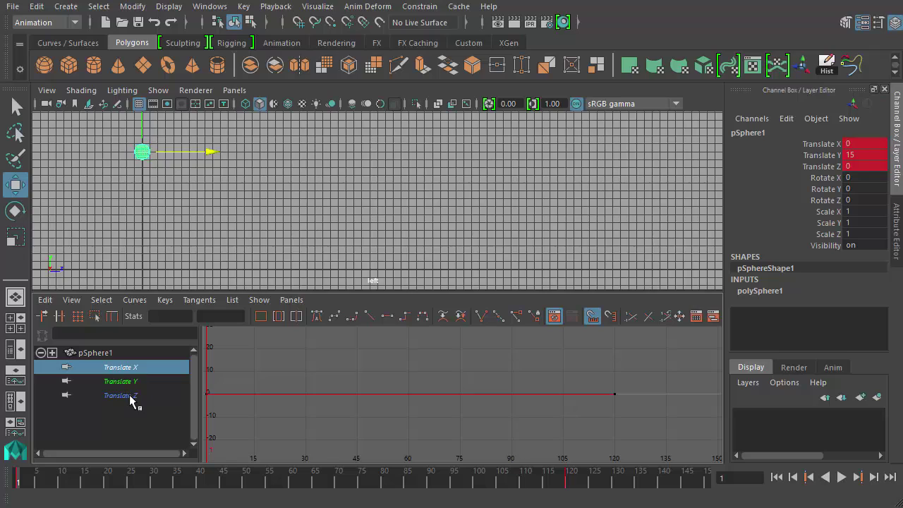
left_click(131, 397)
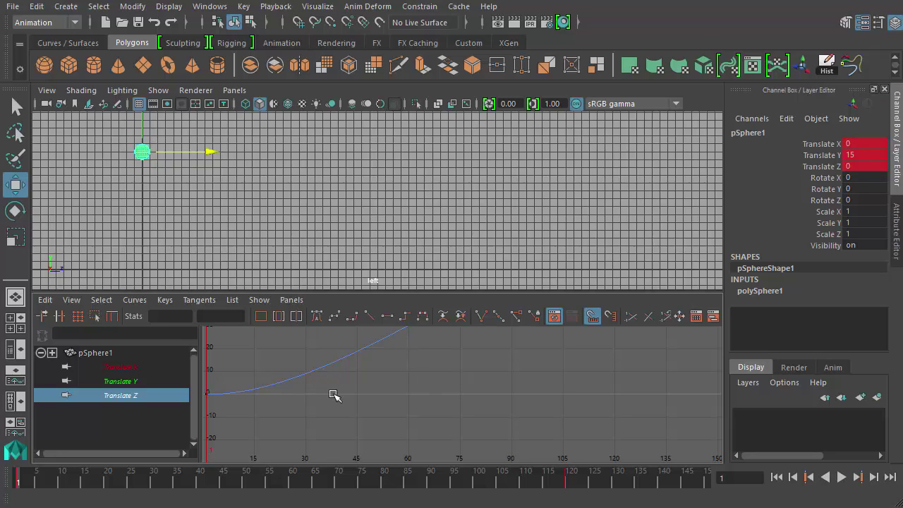
key("f")
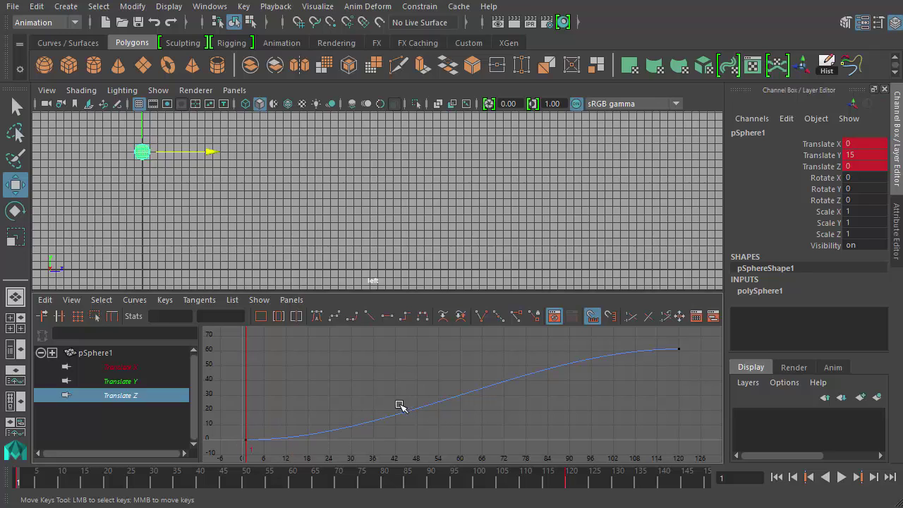
left_click(841, 477)
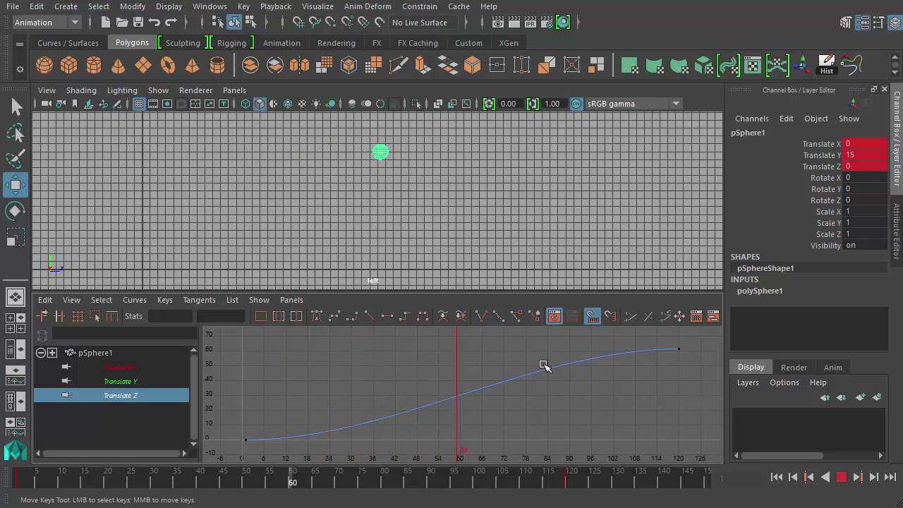
key("Escape")
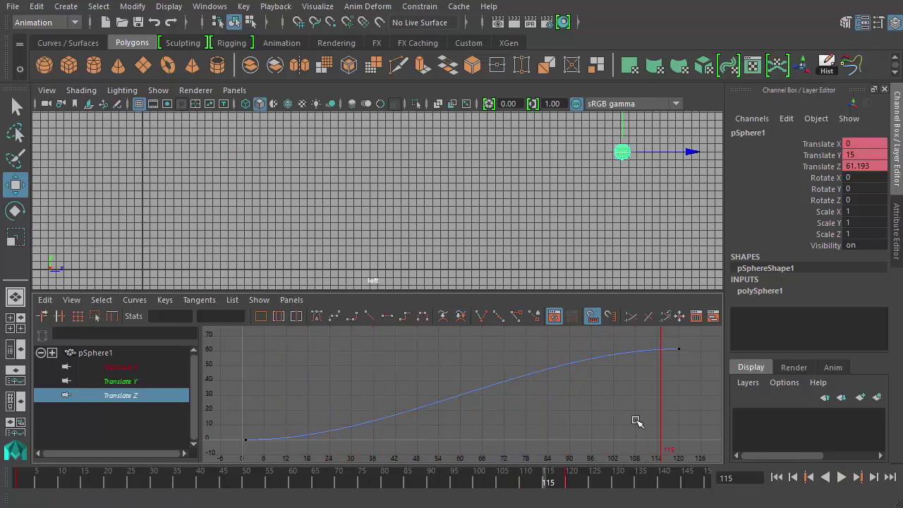
Select both keys of the Translate Z curve, give them linear tangents, and deselect the curve.
left_click_drag(497, 369, 540, 409)
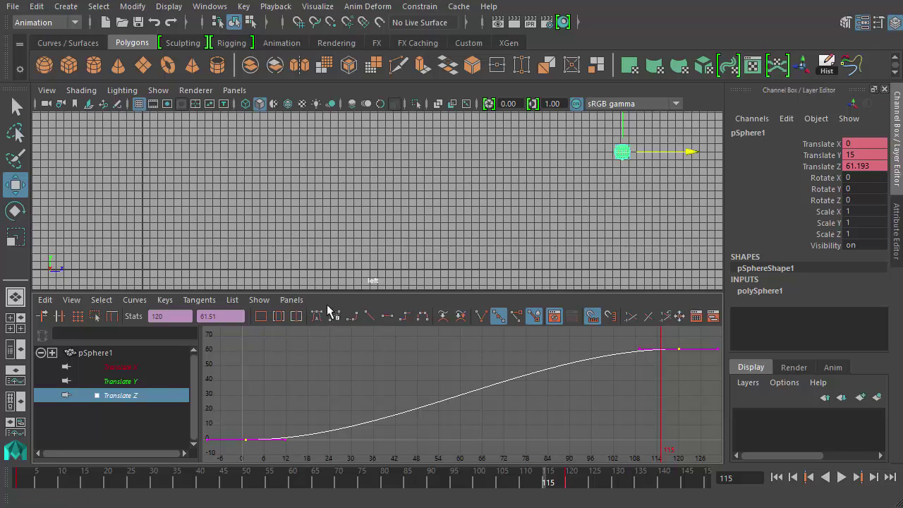
left_click(371, 318)
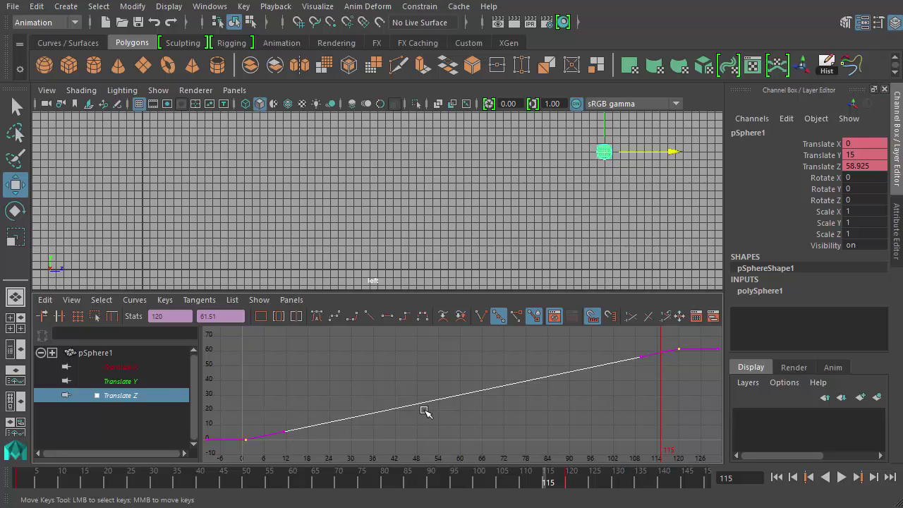
left_click(227, 408)
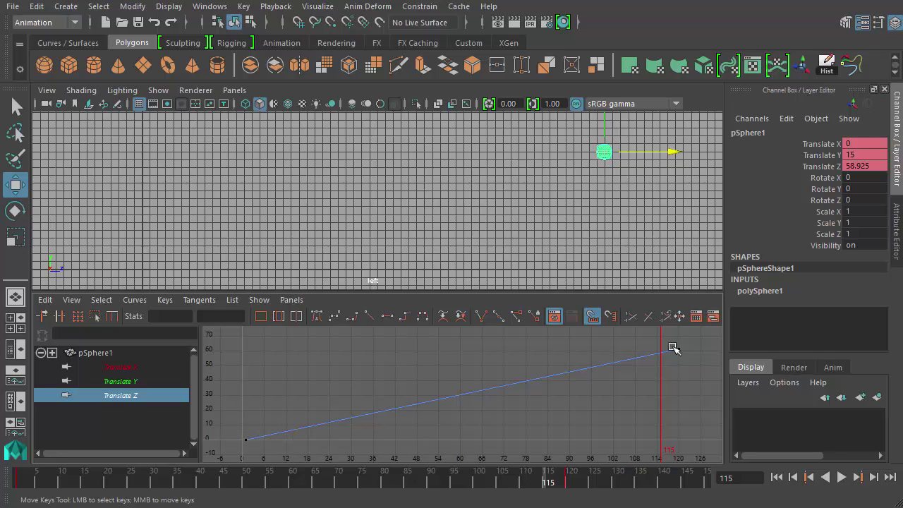
Play the sphere's animation from the start to check the linear Translate Z motion, and stop it.
left_click(777, 477)
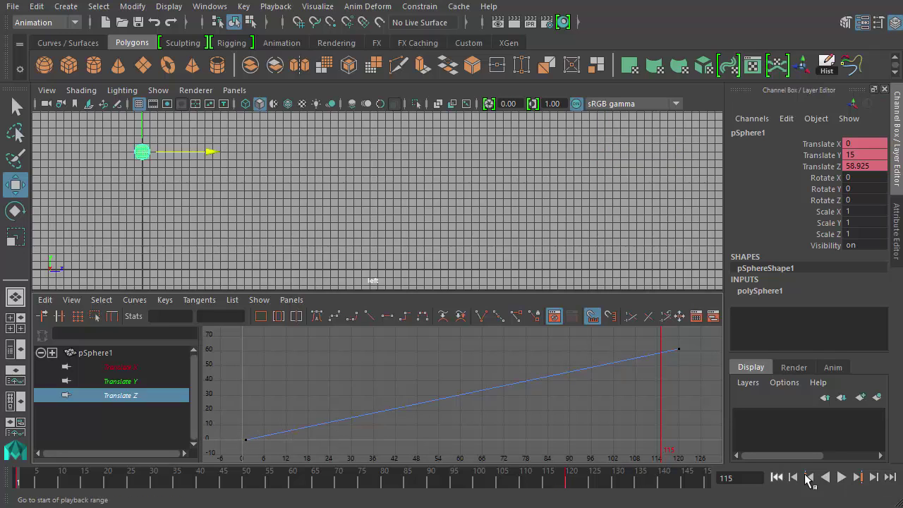
left_click(841, 477)
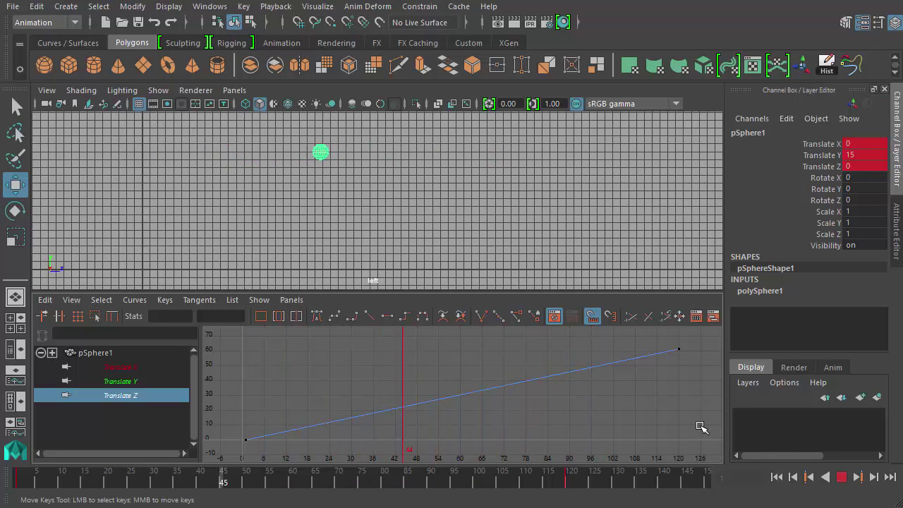
left_click(841, 477)
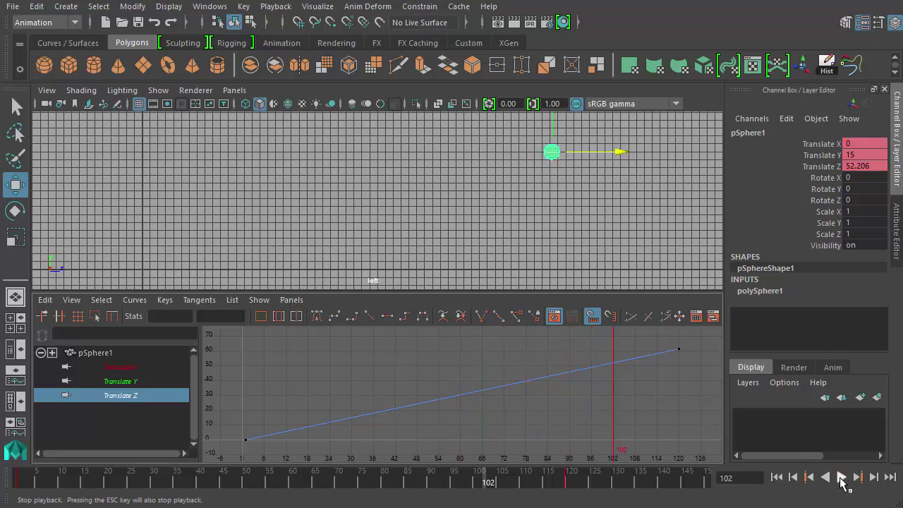
View the sphere's Translate Y and Translate X curves, and break the connections on the Translate X channel.
left_click(126, 381)
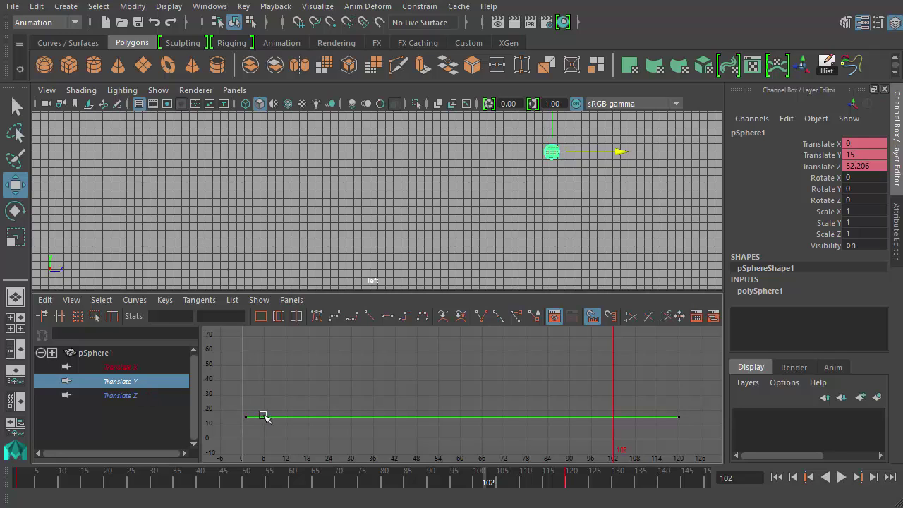
left_click(106, 368)
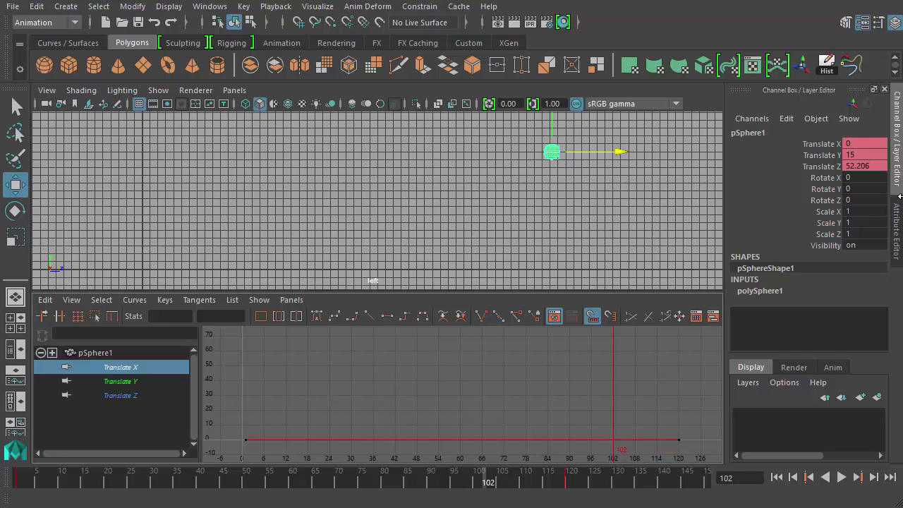
left_click(824, 144)
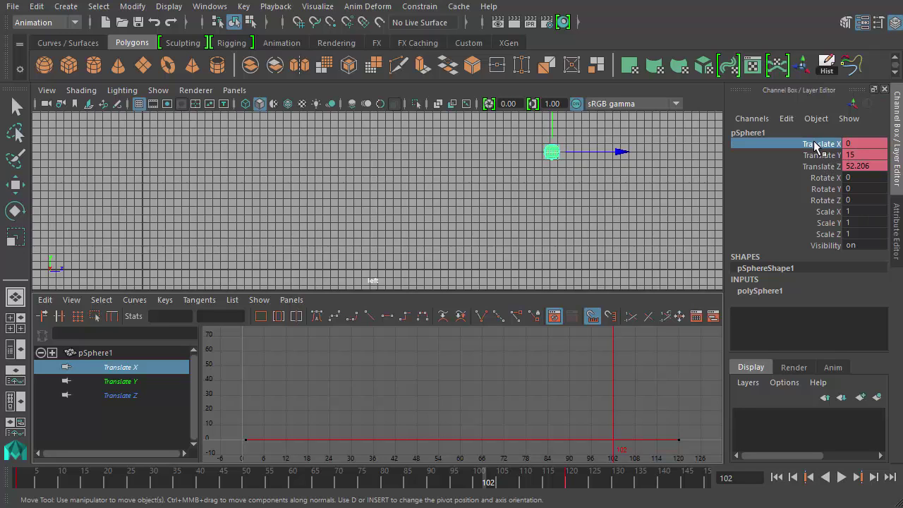
right_click(815, 146)
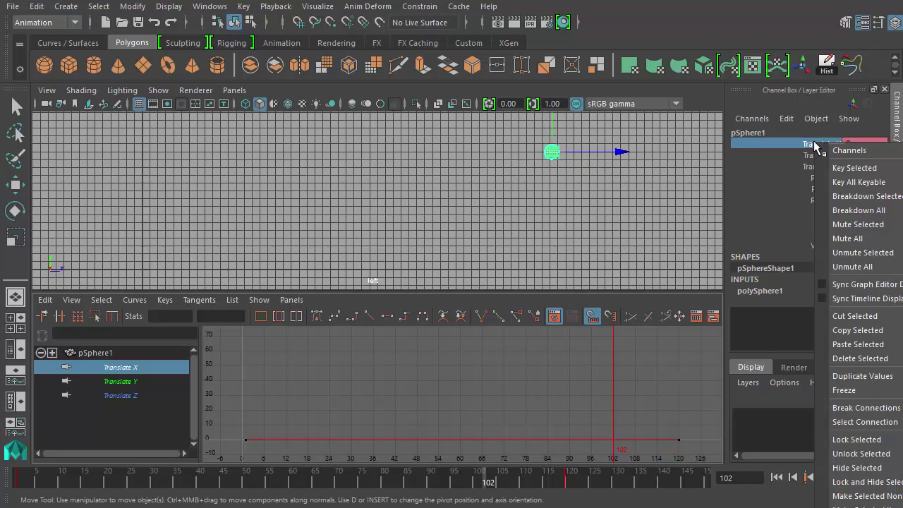
left_click(868, 408)
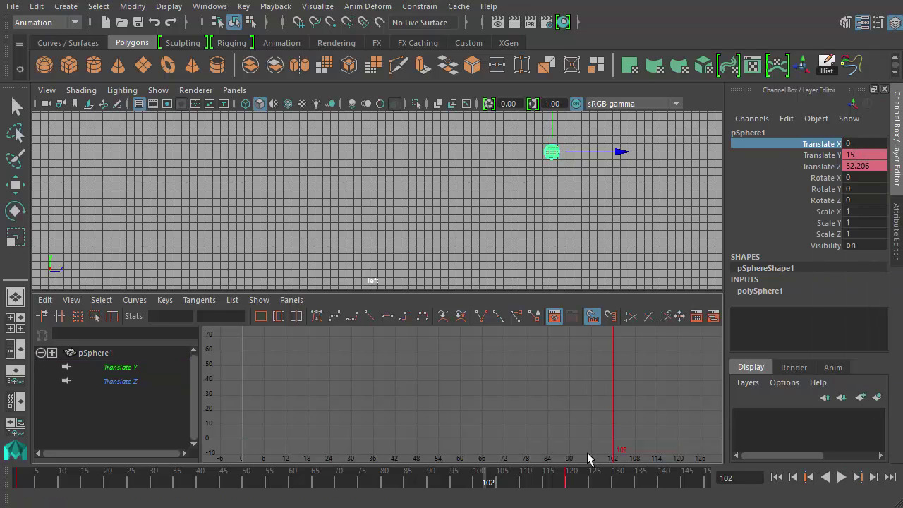
Isolate the Translate Y curve, play the sphere's animation against it from frame 1, and return to the start.
left_click(580, 484)
key("alt+v")
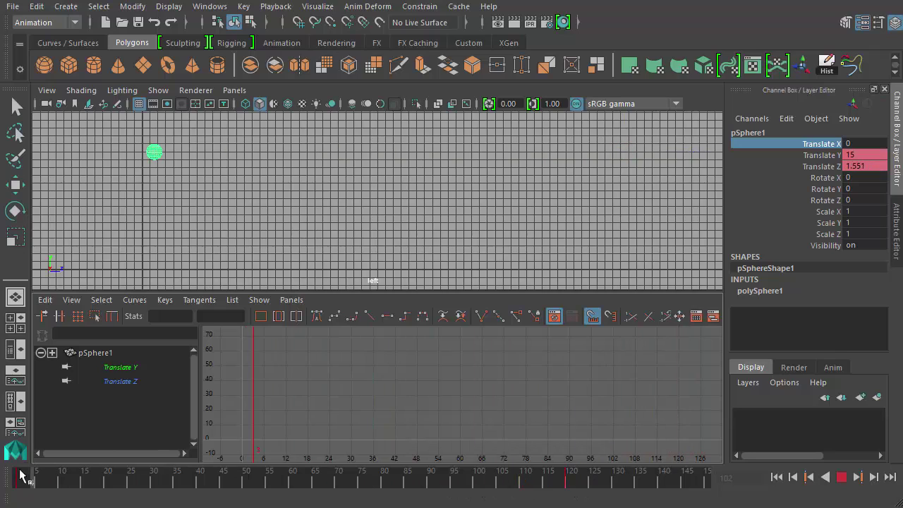
left_click(20, 480)
left_click(121, 368)
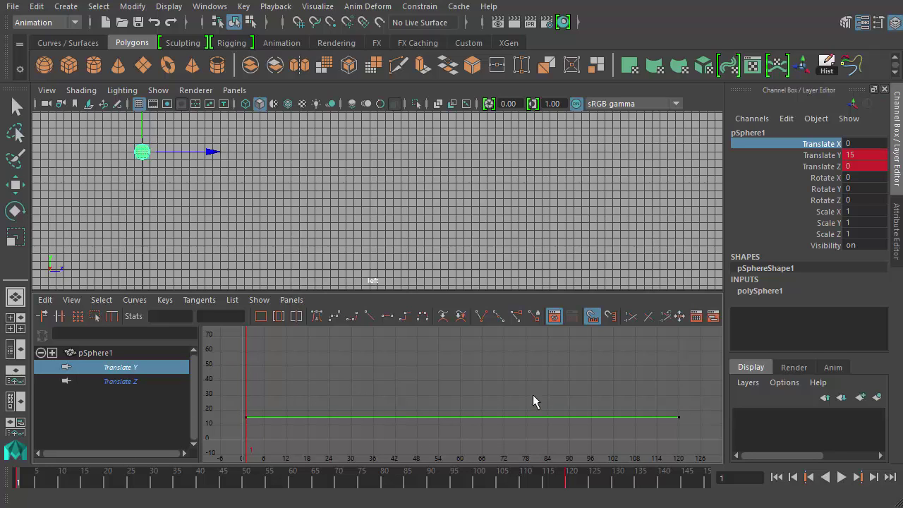
left_click(841, 477)
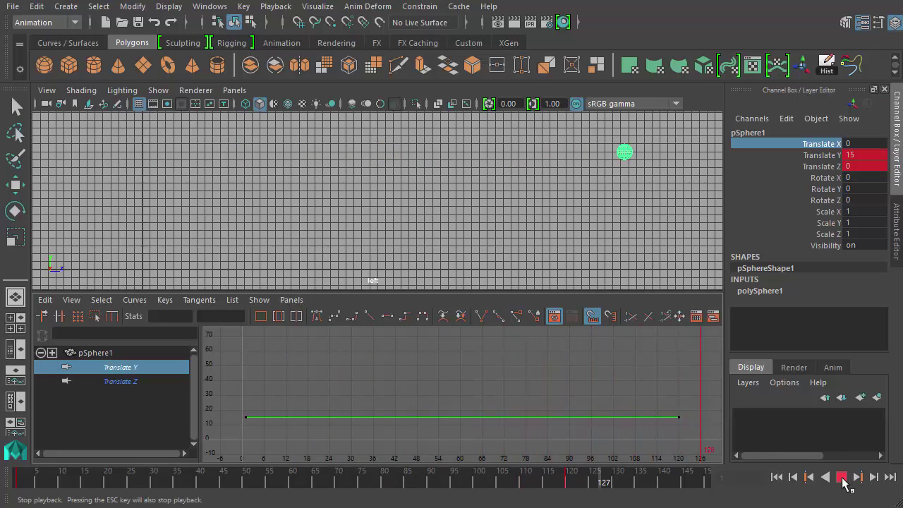
left_click(841, 477)
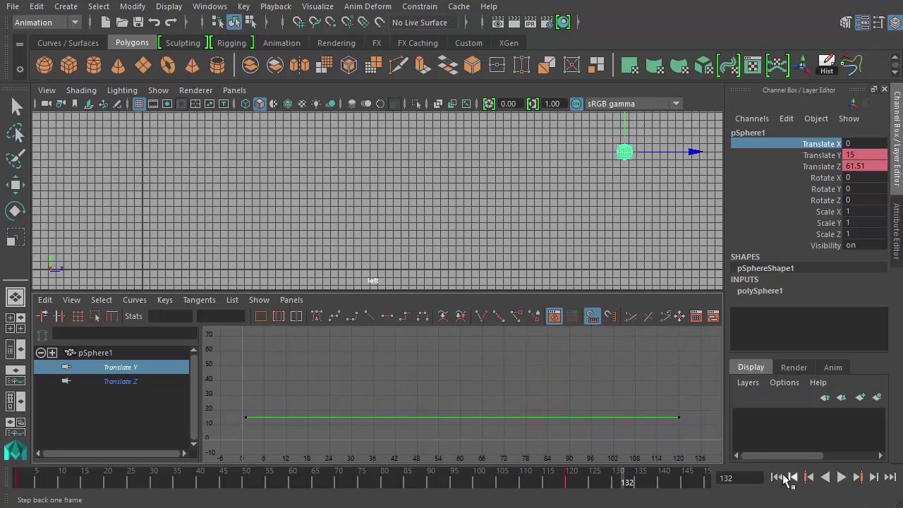
left_click(777, 477)
Select the last keys of both the Translate Y and Translate Z curves, move them to frame 90, and play the animation.
left_click(121, 381)
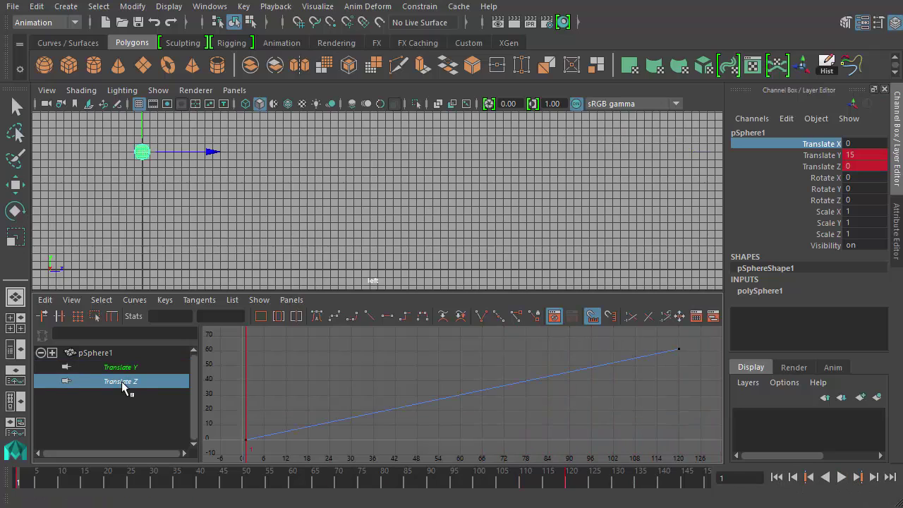
left_click(131, 368, "shift")
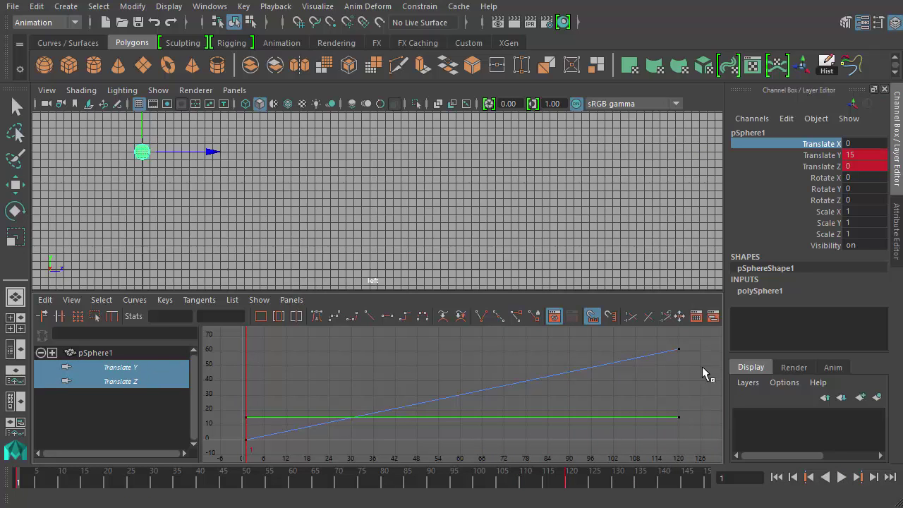
left_click_drag(703, 371, 678, 446)
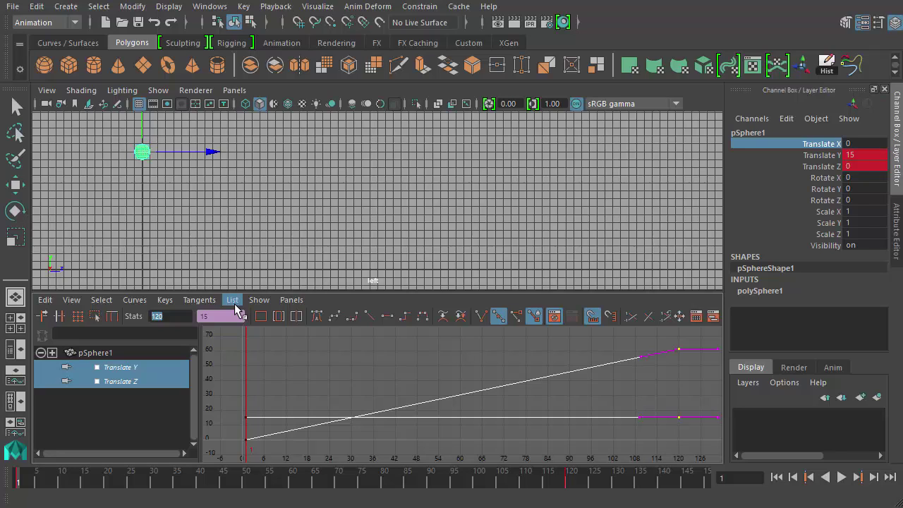
type("90")
key("Return")
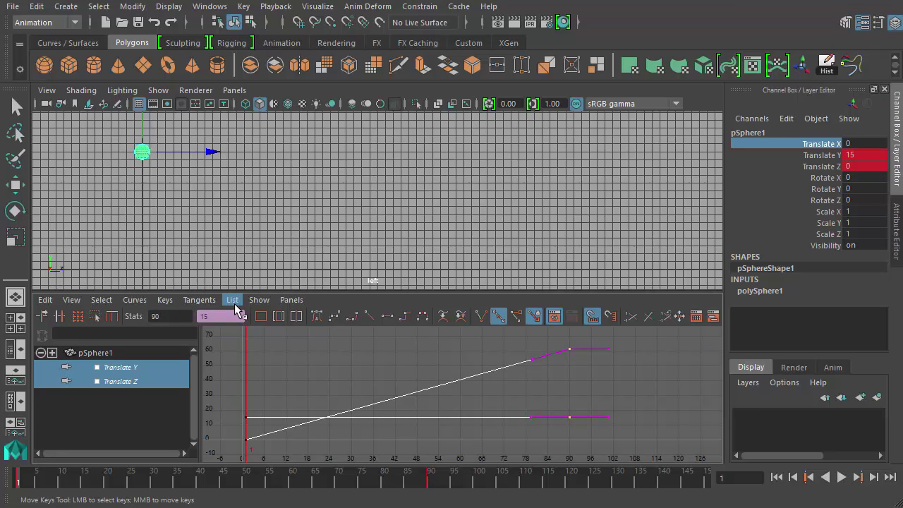
left_click(841, 477)
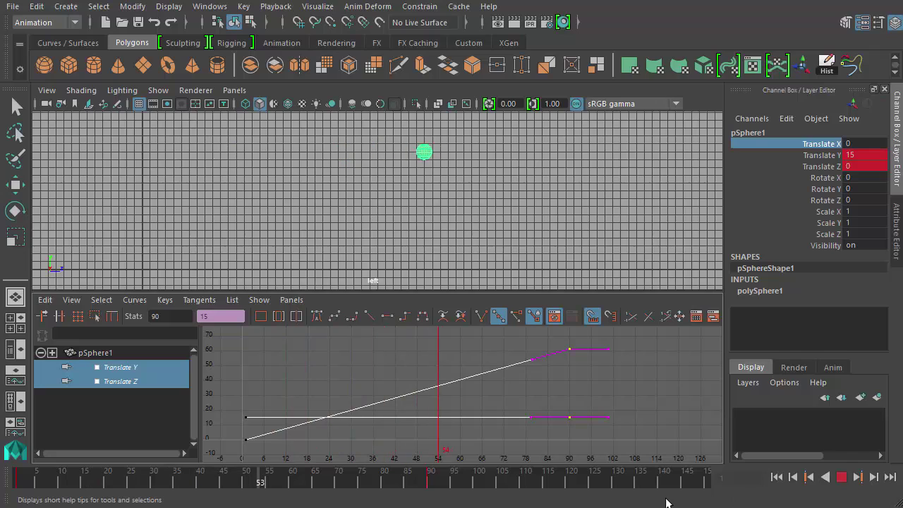
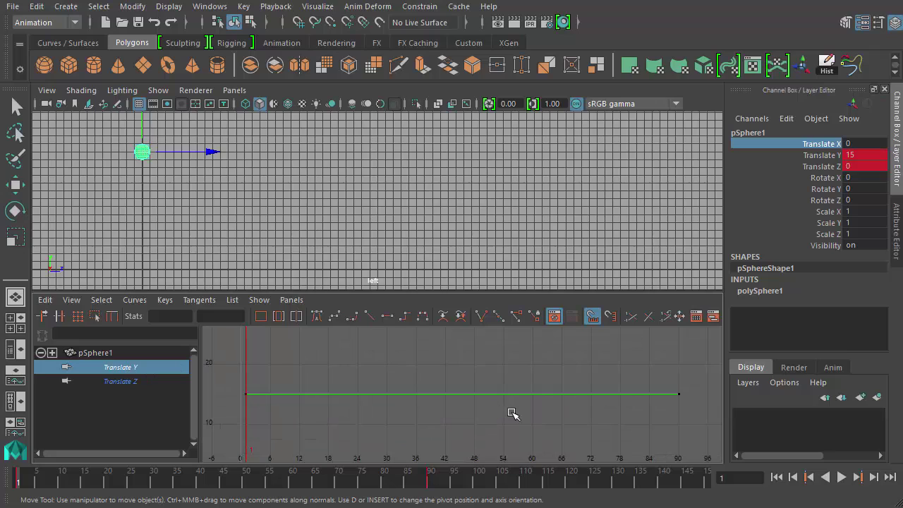
At frame 90, set the sphere's Translate Y to 1 and key only that channel.
middle_click_drag(530, 402, 510, 364, "alt")
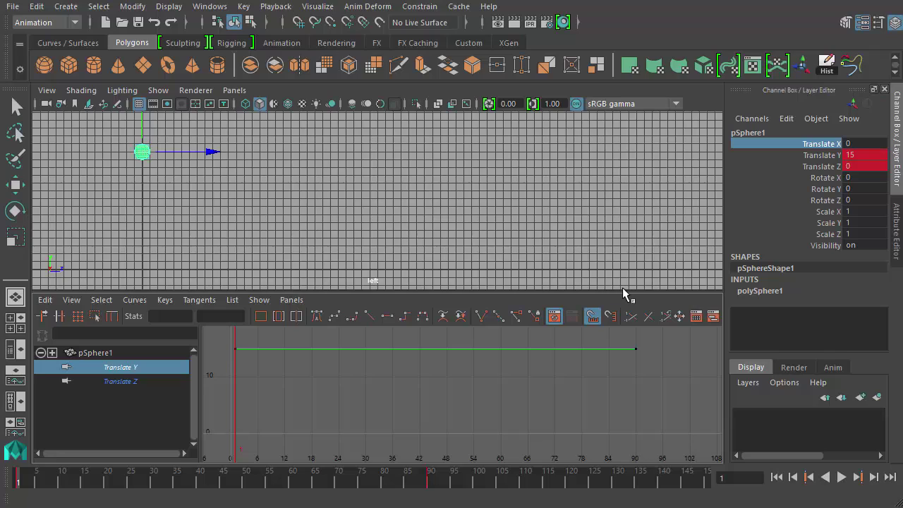
left_click_drag(648, 360, 599, 355)
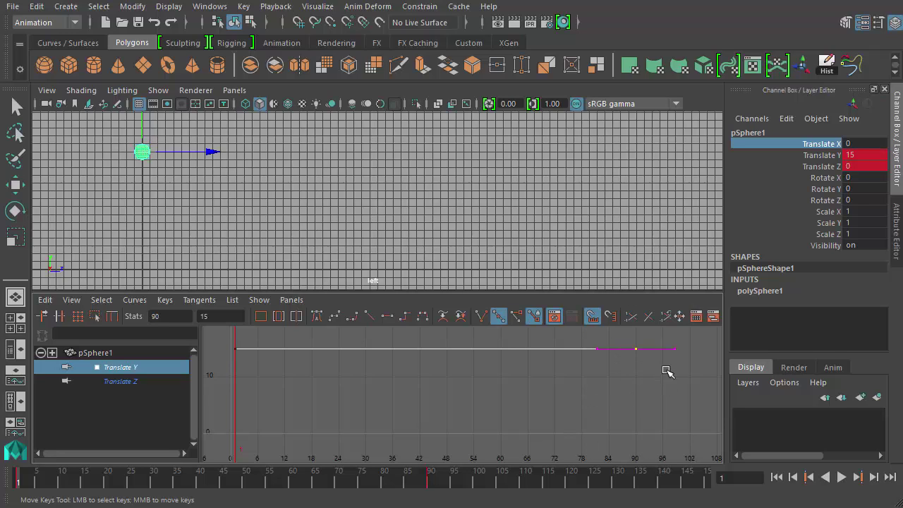
left_click(431, 477)
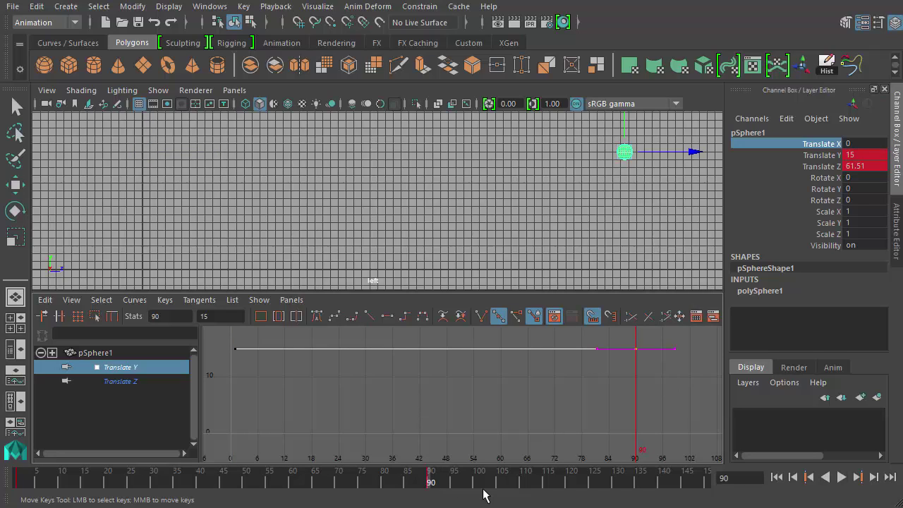
double_click(855, 156)
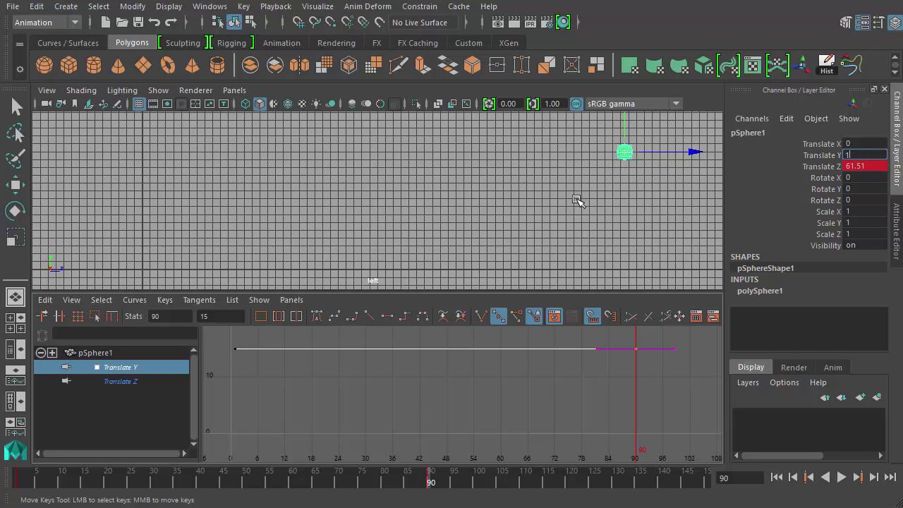
type("1")
key("Return")
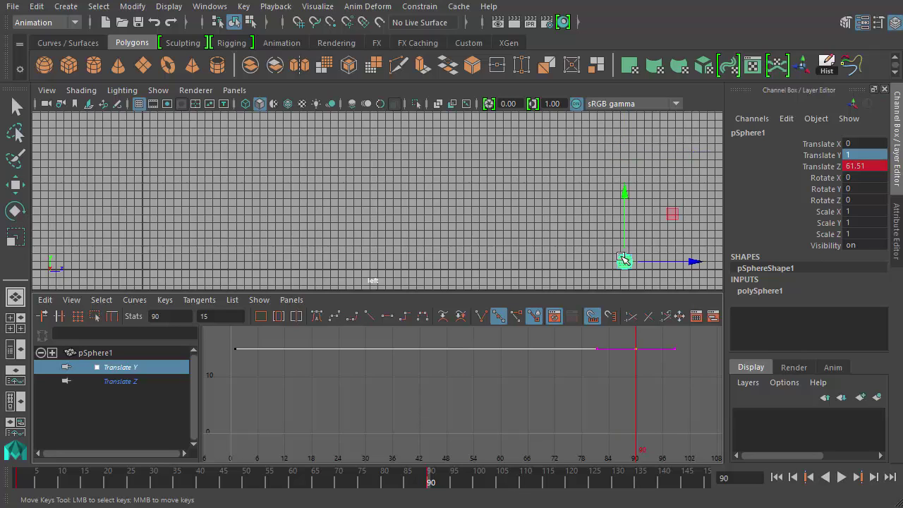
left_click(822, 155)
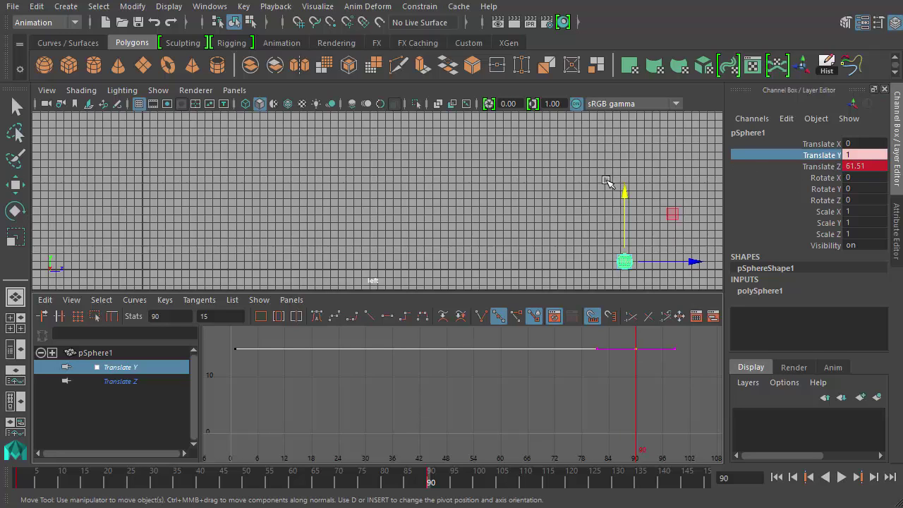
right_click(829, 162)
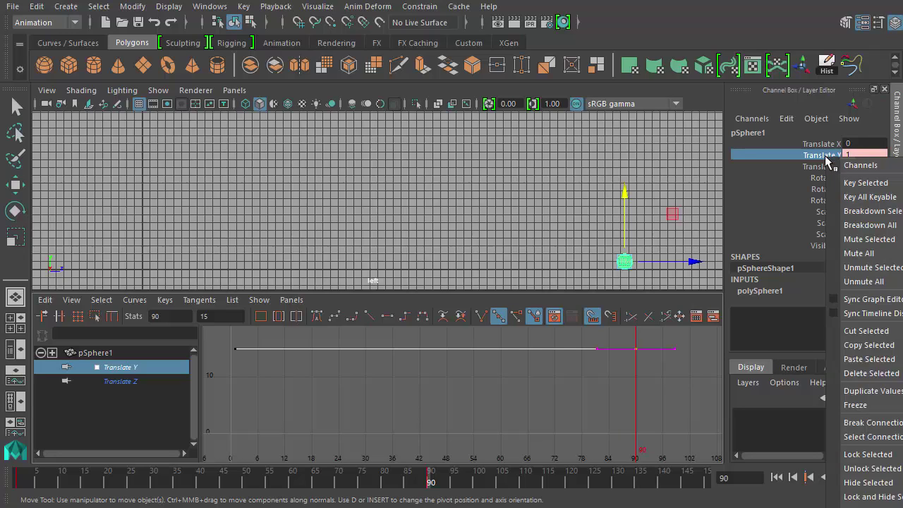
left_click(886, 184)
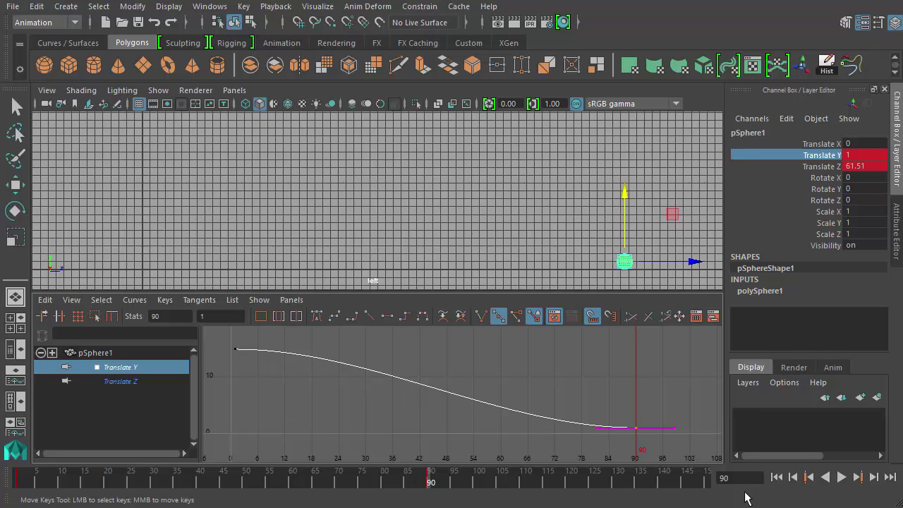
Play the animation from the start to compare the sphere's descent with the Translate Y curve, deselect the curve, and stop playback.
left_click(776, 477)
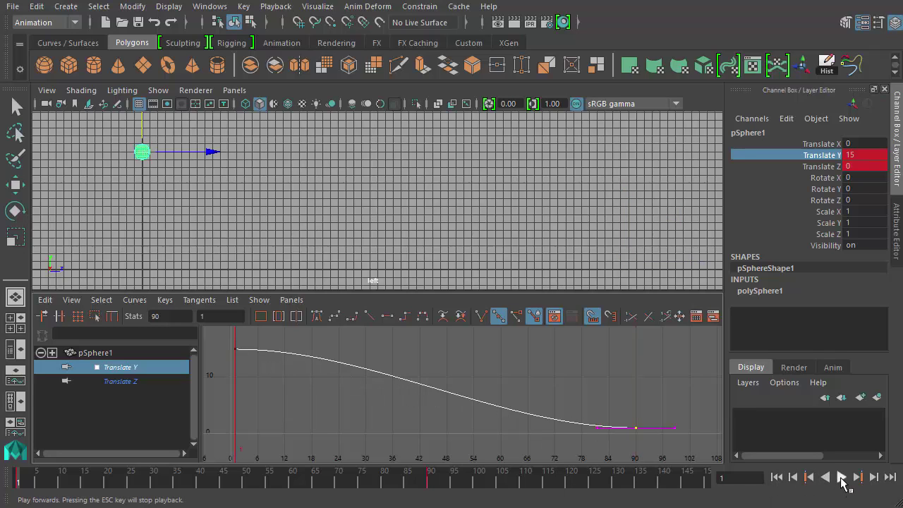
left_click(841, 479)
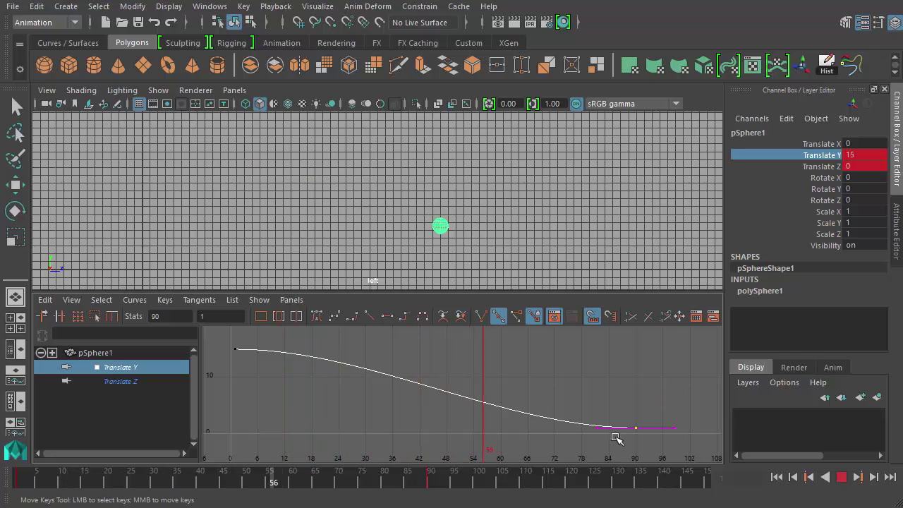
left_click(248, 355)
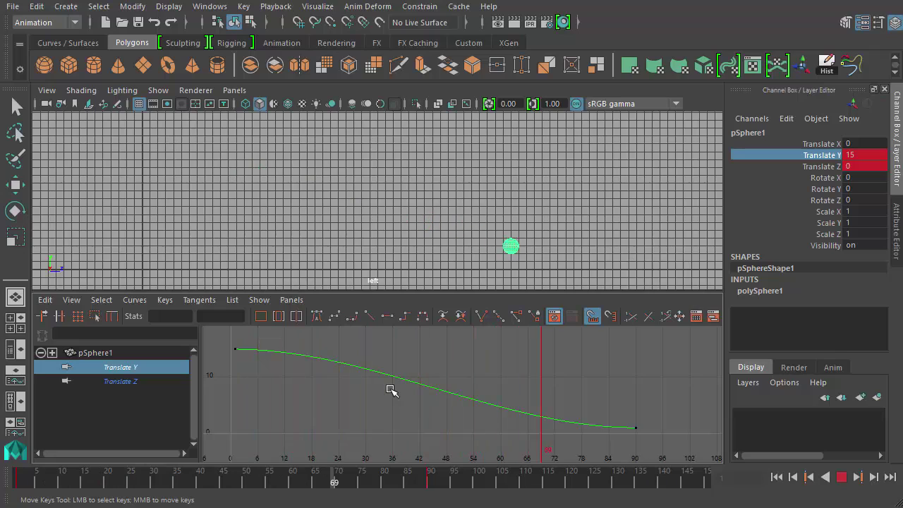
key("Escape")
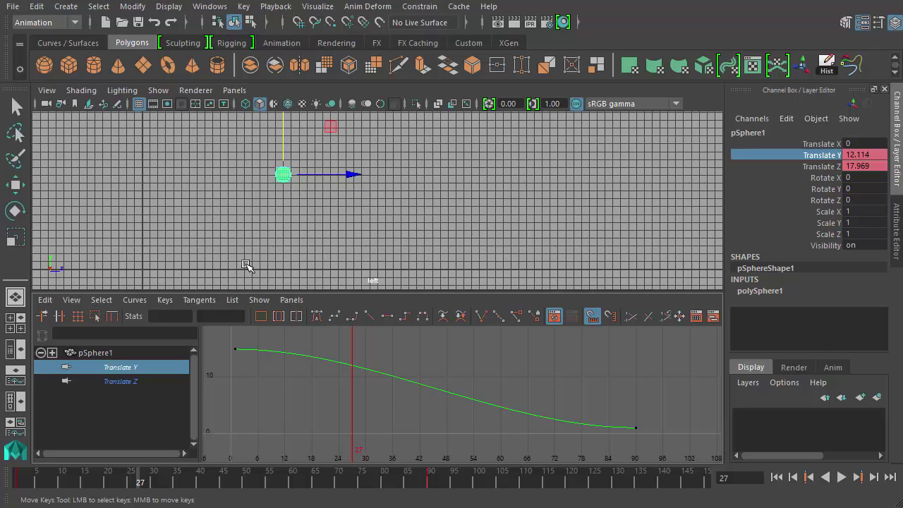
At frame 15, set the sphere's Translate Y to 1 and key only that channel.
left_click_drag(123, 478, 89, 487)
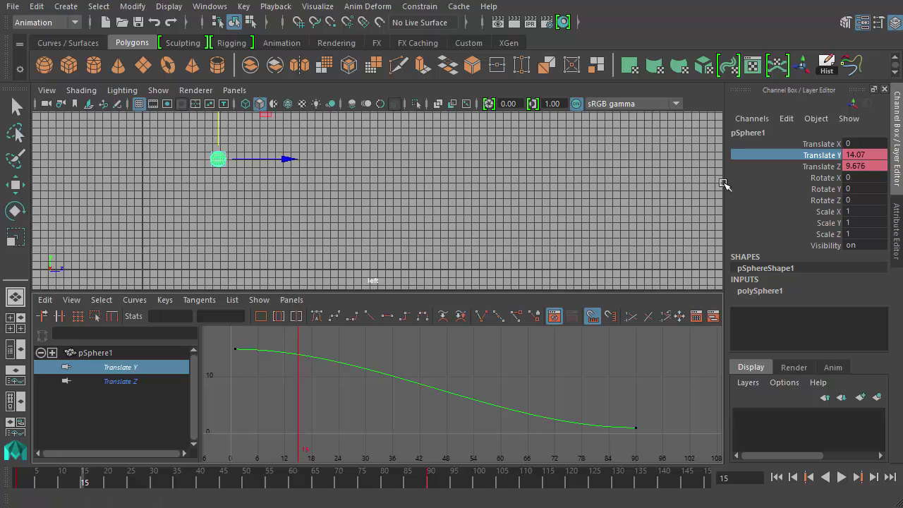
double_click(855, 155)
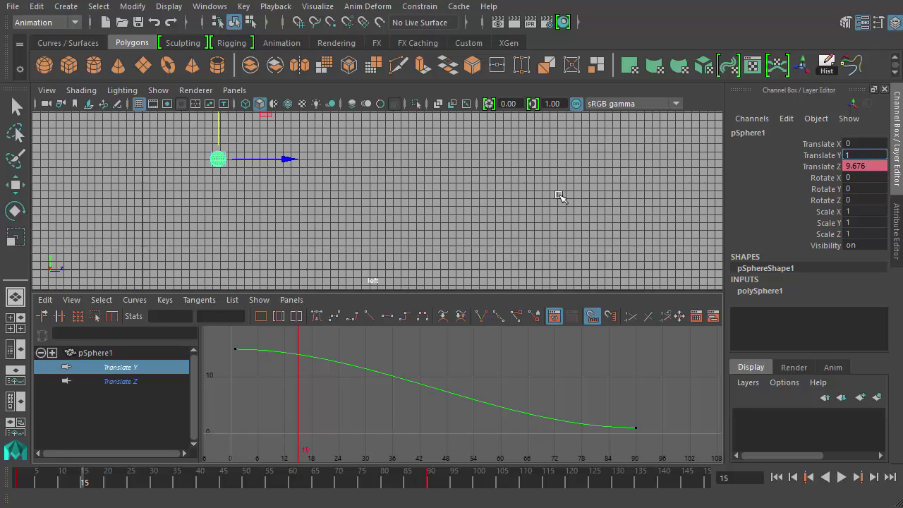
key("Return")
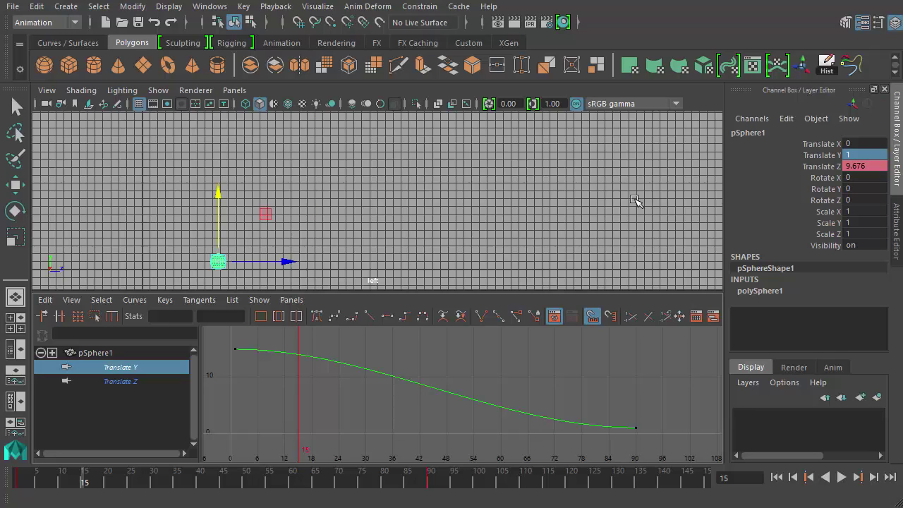
left_click(820, 156)
right_click(822, 157)
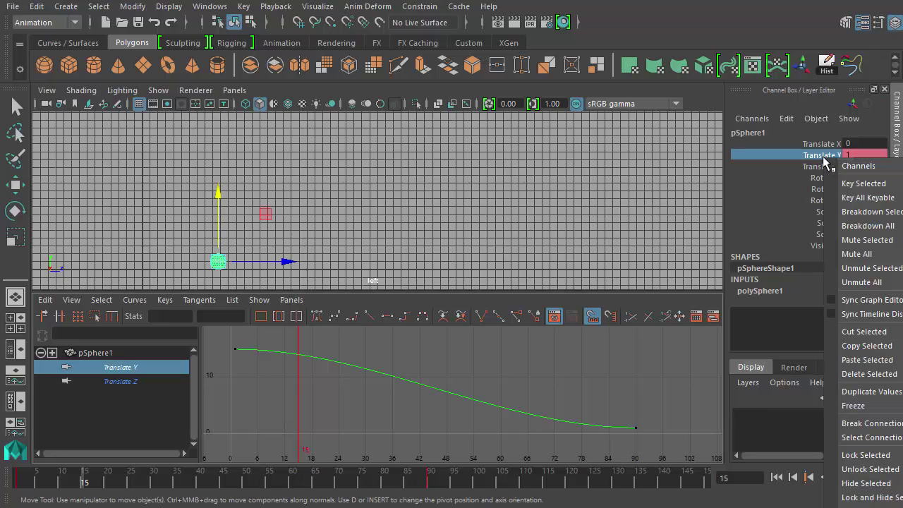
left_click(865, 184)
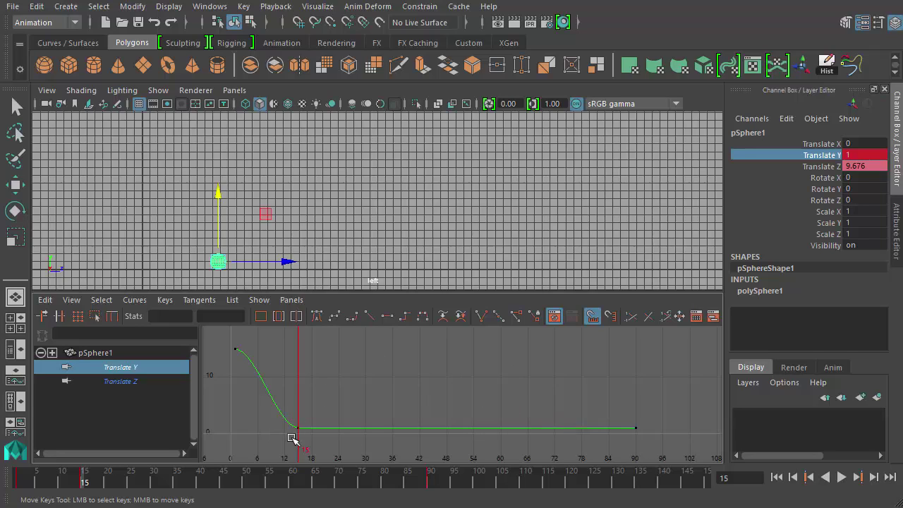
Replay the animation from the first frame and stop it to judge when the sphere should touch the ground a second time.
left_click(776, 477)
left_click(841, 477)
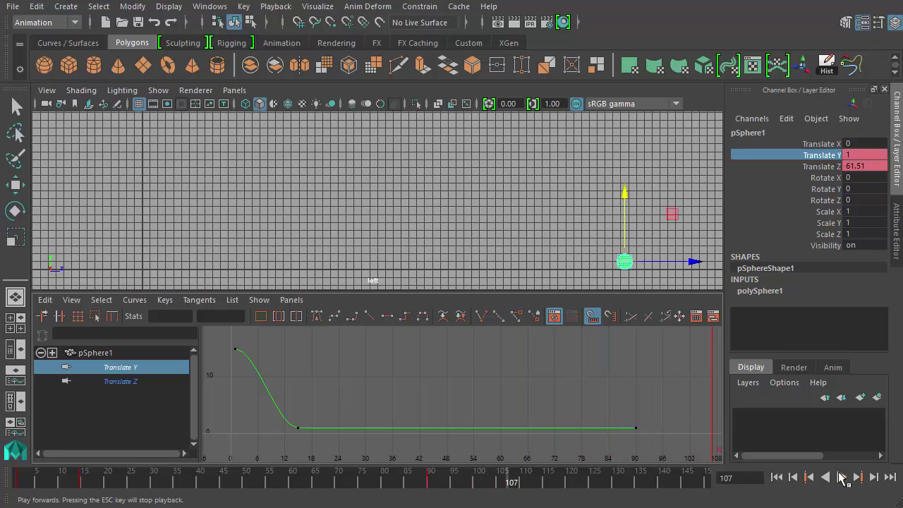
key("Escape")
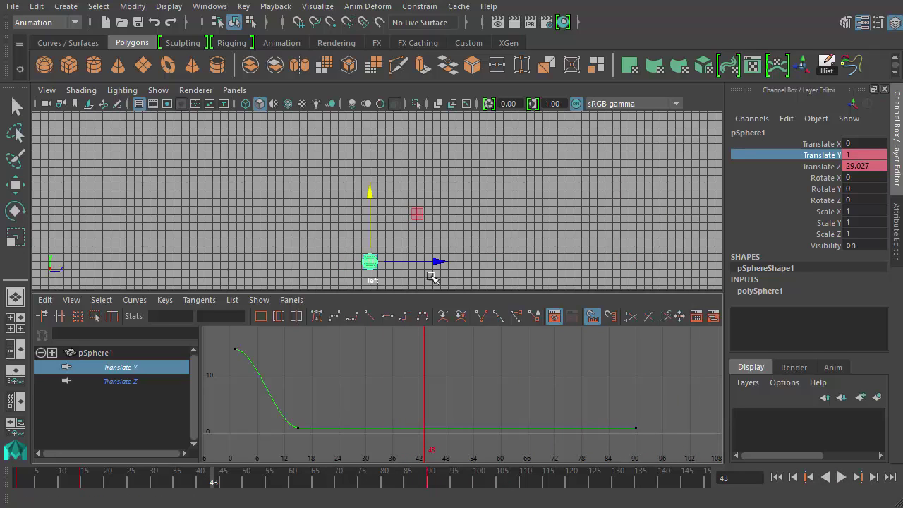
key("alt+v")
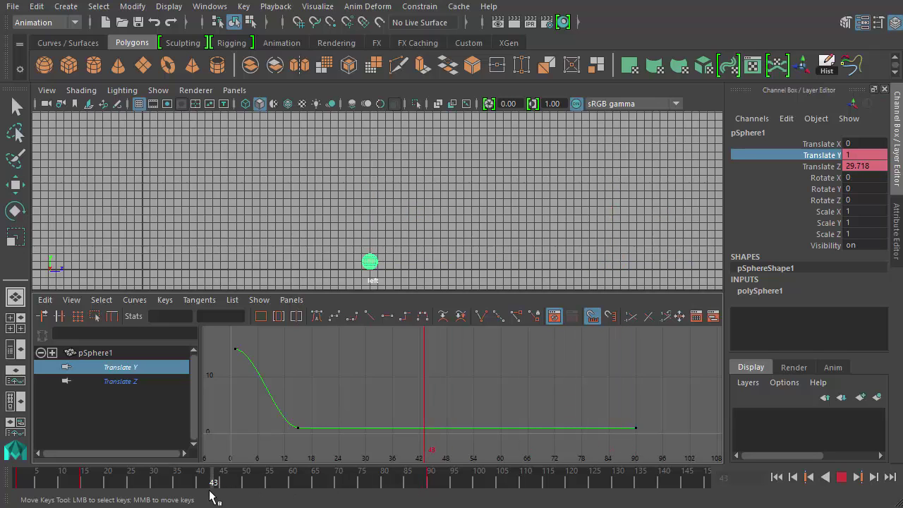
left_click_drag(218, 487, 18, 484)
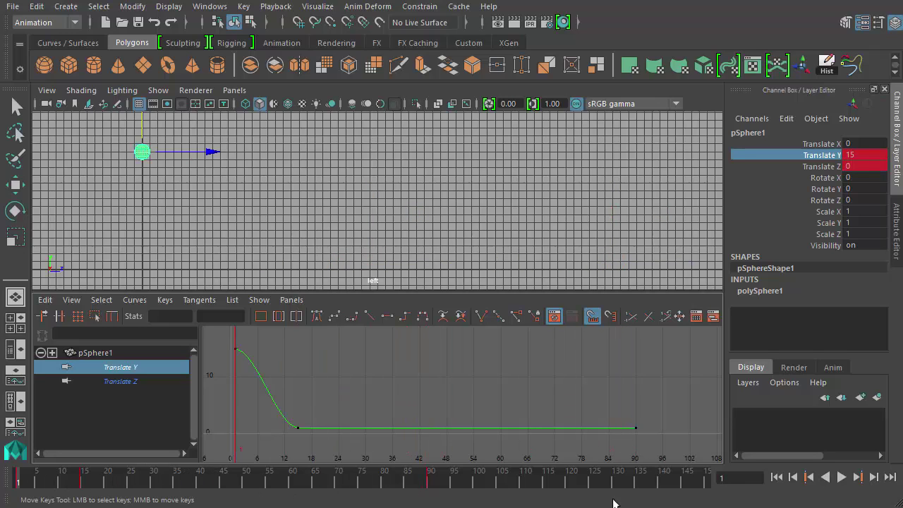
left_click(843, 479)
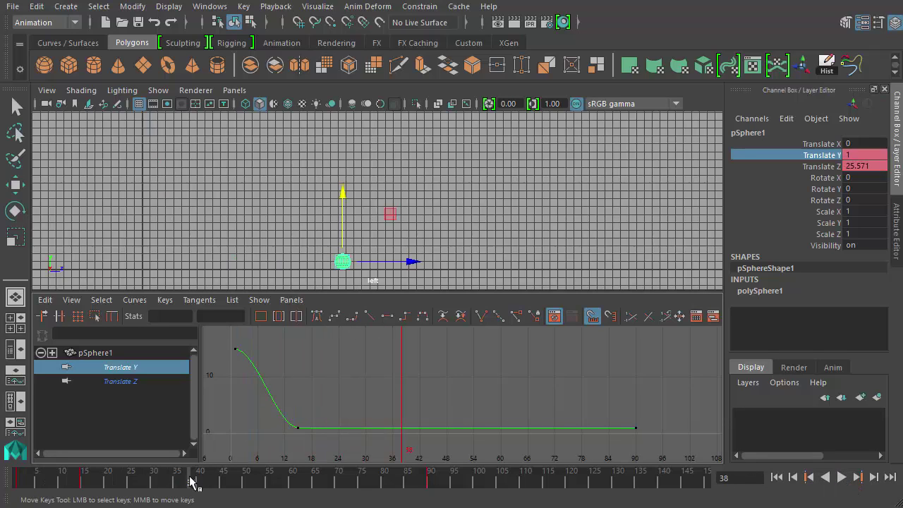
Go to frame 40 and key only the sphere's Translate Y channel for the second ground contact.
left_click_drag(190, 483, 201, 483)
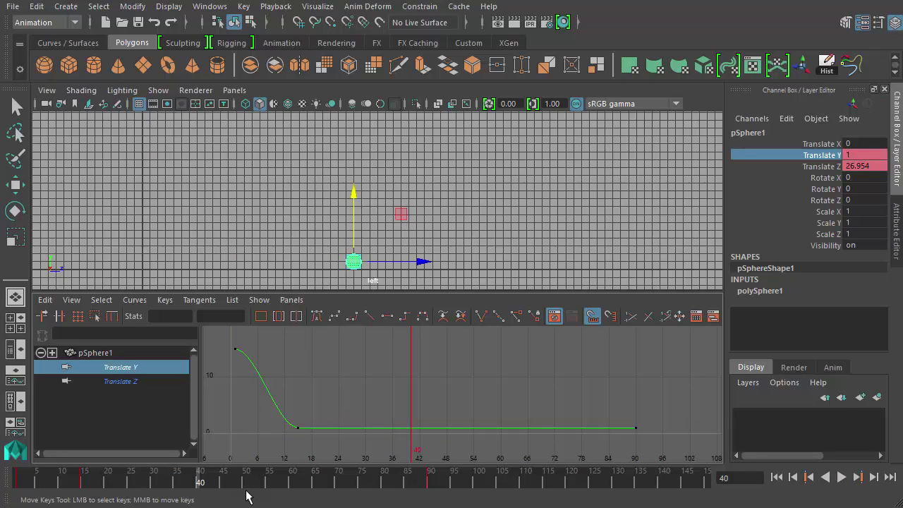
right_click(812, 156)
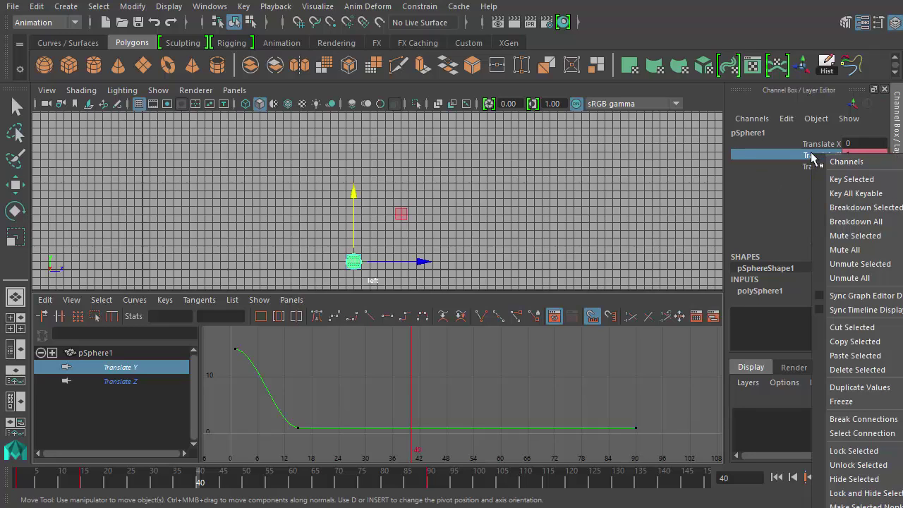
left_click(851, 179)
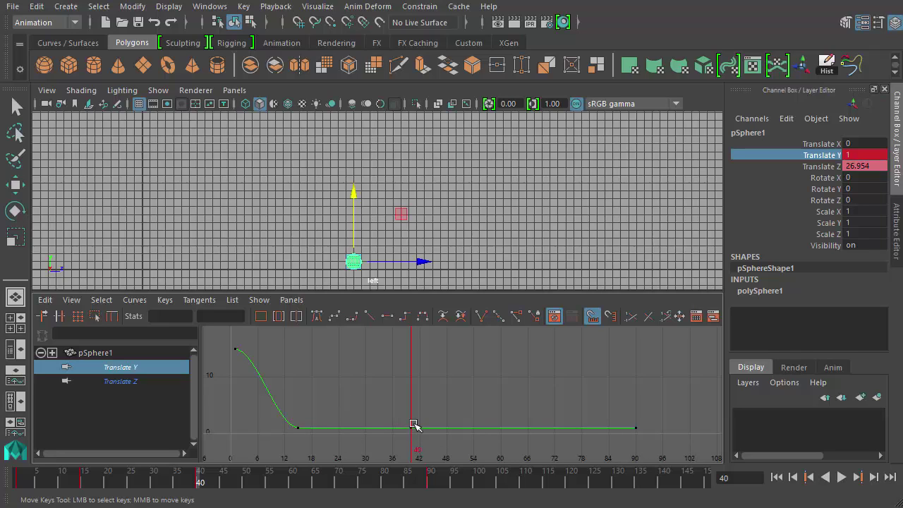
Scrub around the frame 40 key and replay the animation from the start to judge the timing of the third ground contact.
mouse_move(184, 478)
left_mouse_down()
mouse_move(80, 480)
mouse_move(125, 479)
mouse_move(199, 504)
left_mouse_up()
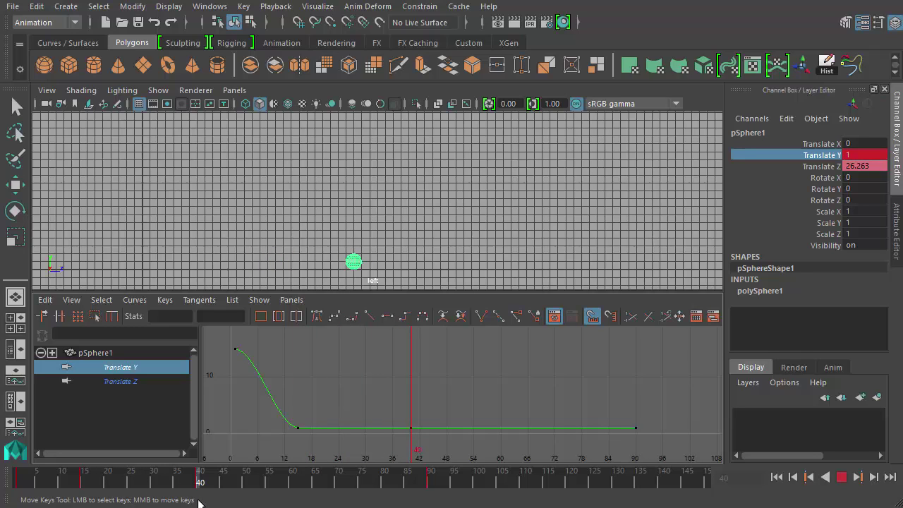
left_click_drag(151, 483, 205, 504)
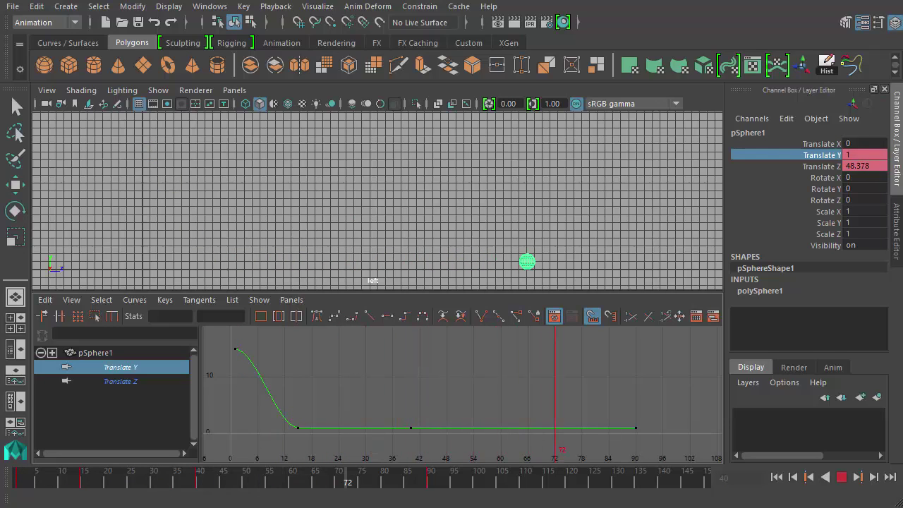
key("Escape")
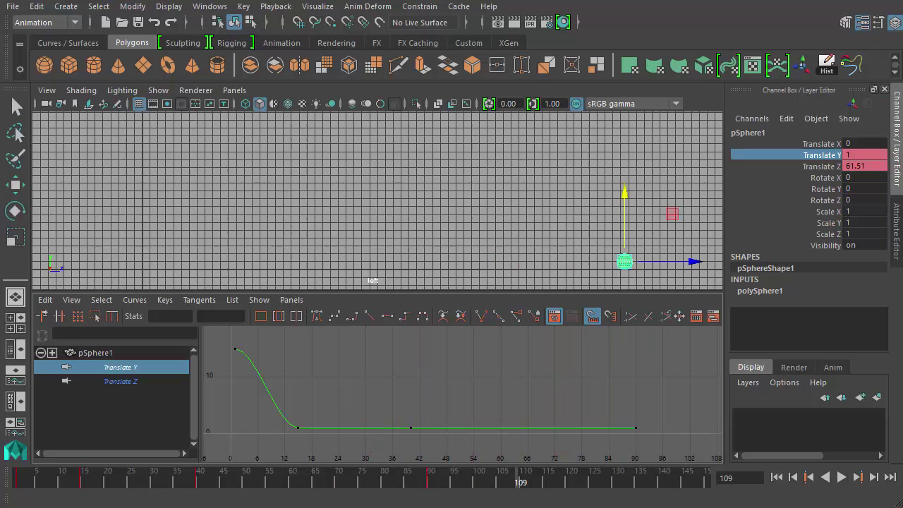
left_click(776, 477)
left_click(842, 478)
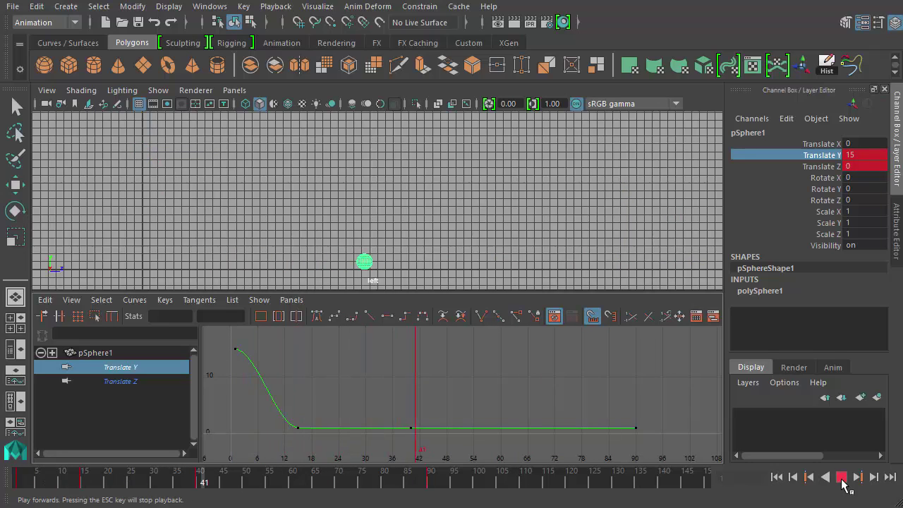
left_click(842, 478)
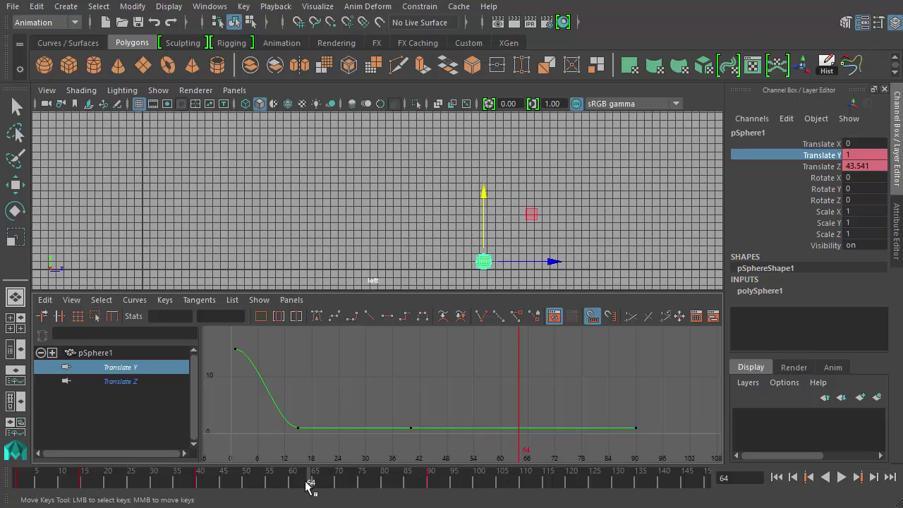
Go to frame 65 and key only the sphere's Translate Y channel for the third ground contact.
mouse_move(308, 487)
left_mouse_down()
mouse_move(296, 488)
mouse_move(313, 484)
mouse_move(317, 498)
mouse_move(313, 480)
left_mouse_up()
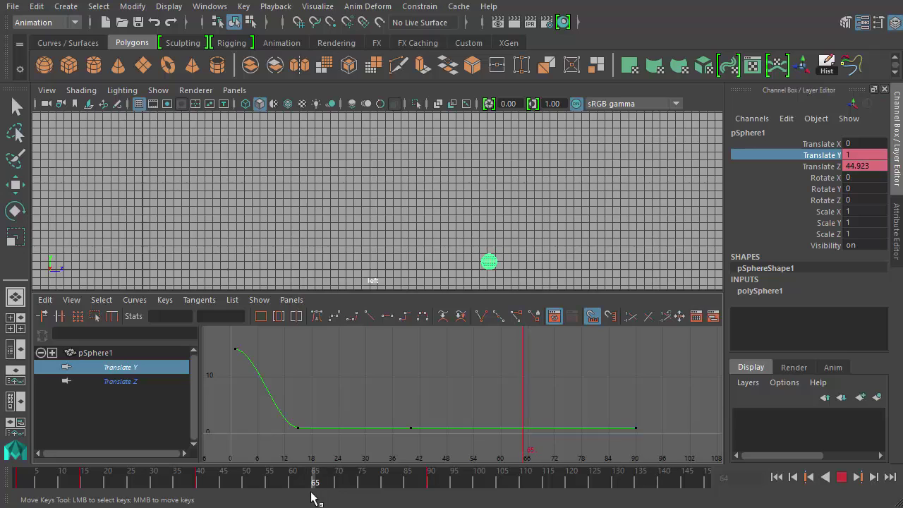
right_click(819, 158)
left_click(829, 177)
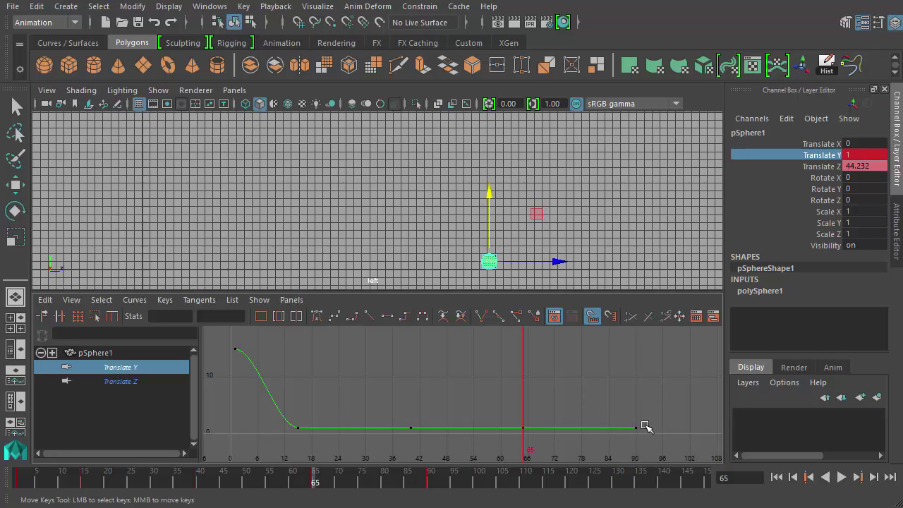
Play the animation to judge the next contact, and key only the sphere's Translate Y channel at frame 77.
left_click(842, 478)
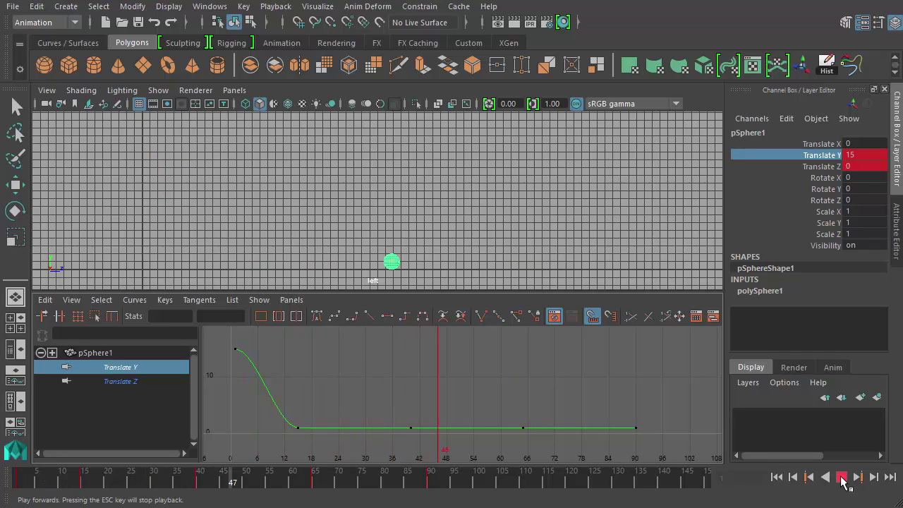
left_click(842, 478)
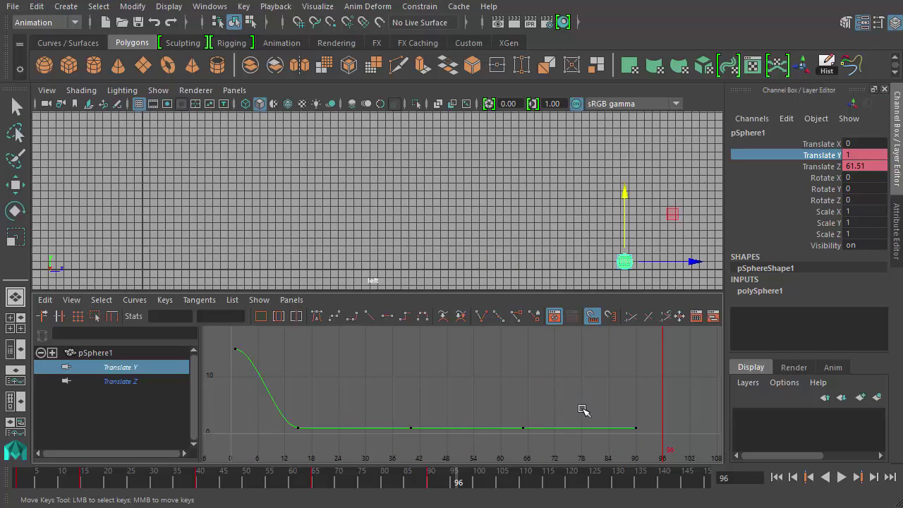
key("alt+v")
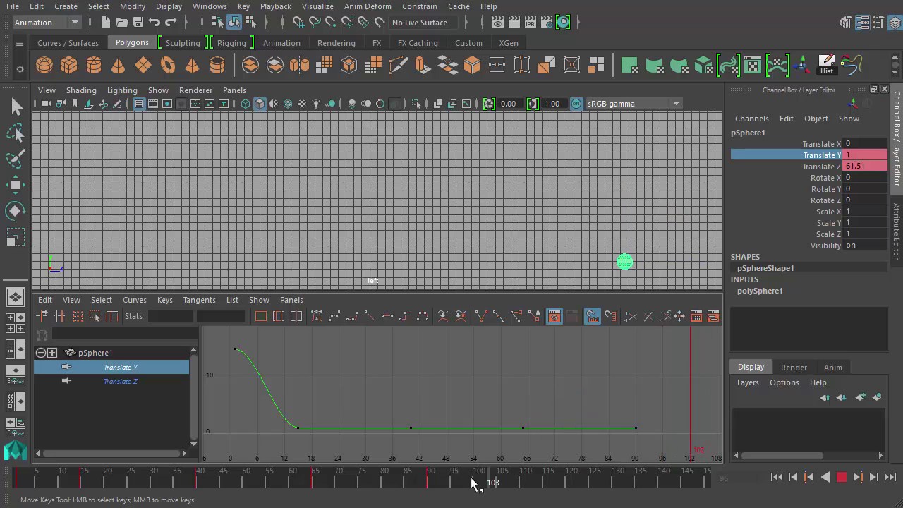
mouse_move(369, 494)
left_mouse_down()
mouse_move(343, 479)
mouse_move(314, 488)
mouse_move(428, 487)
mouse_move(429, 499)
mouse_move(317, 484)
mouse_move(436, 486)
mouse_move(317, 486)
mouse_move(393, 489)
mouse_move(345, 484)
mouse_move(392, 502)
mouse_move(314, 498)
mouse_move(377, 490)
mouse_move(278, 472)
mouse_move(374, 470)
mouse_move(440, 491)
mouse_move(254, 470)
mouse_move(312, 471)
mouse_move(77, 474)
mouse_move(83, 465)
mouse_move(107, 471)
mouse_move(70, 480)
mouse_move(170, 485)
mouse_move(146, 484)
mouse_move(215, 504)
mouse_move(312, 494)
mouse_move(266, 494)
mouse_move(170, 471)
mouse_move(319, 477)
mouse_move(339, 498)
mouse_move(368, 494)
left_mouse_up()
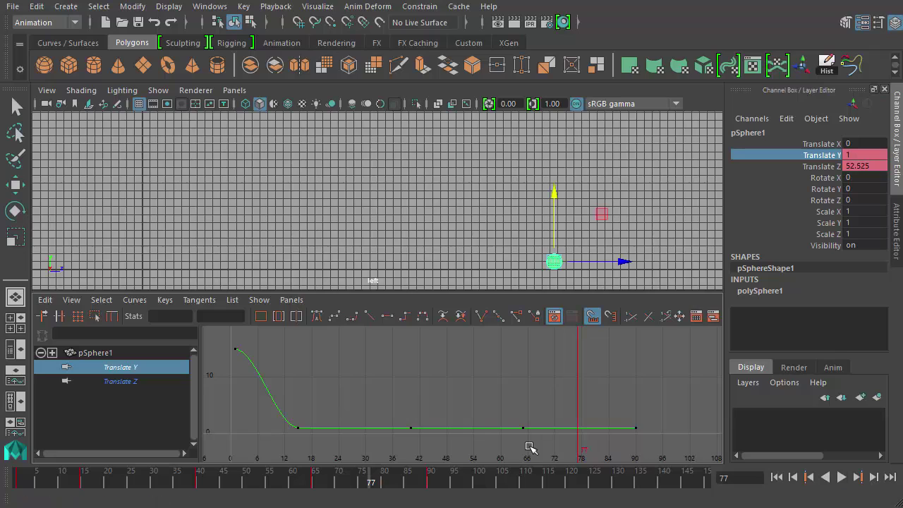
right_click(810, 157)
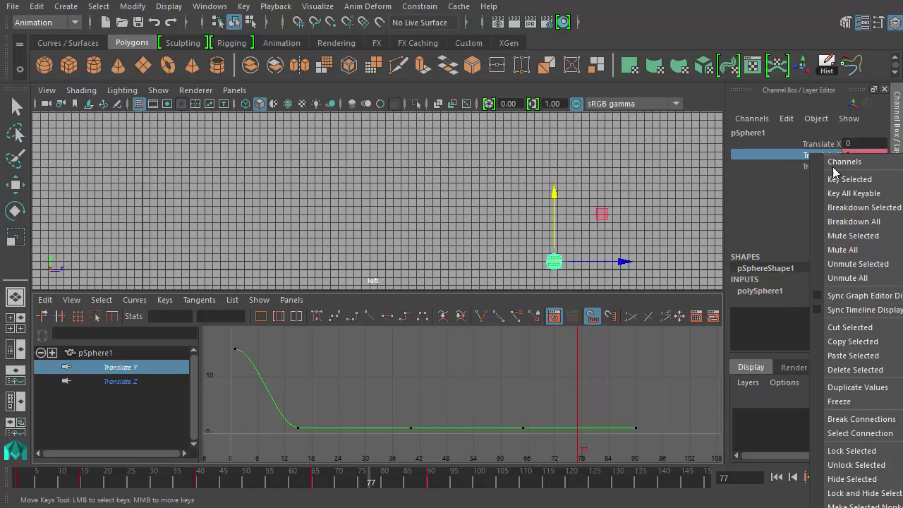
left_click(844, 178)
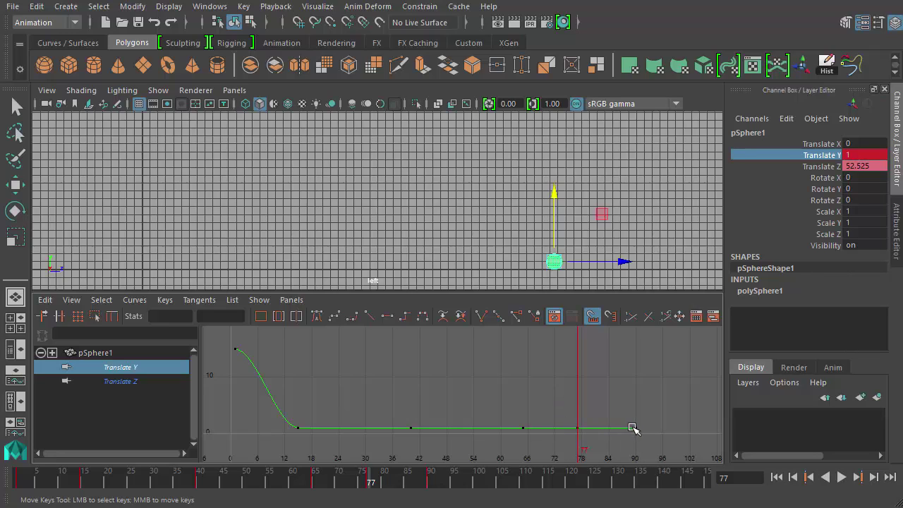
Key only the sphere's Translate Y channel at frame 83, play the animation to review the contact timing, and stop playback.
key("alt+v")
mouse_move(369, 482)
left_mouse_down()
mouse_move(423, 480)
mouse_move(398, 477)
mouse_move(396, 494)
left_mouse_up()
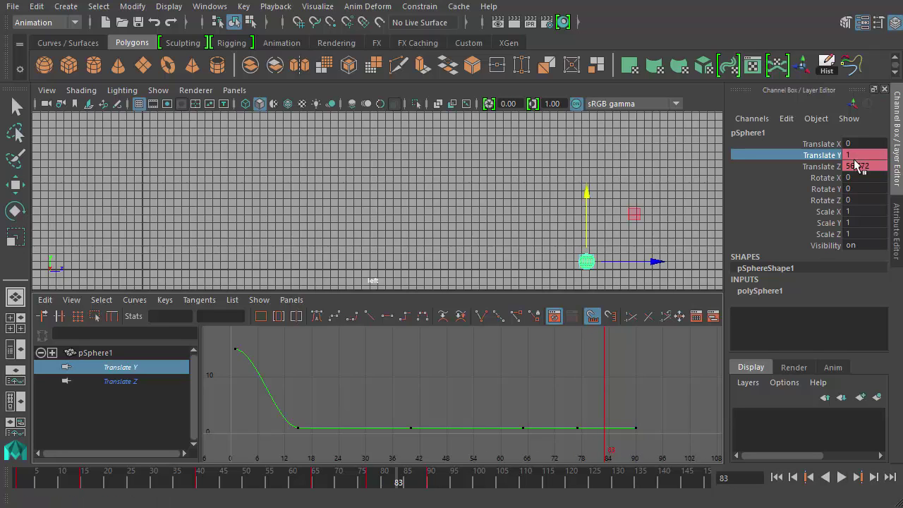
right_click(826, 157)
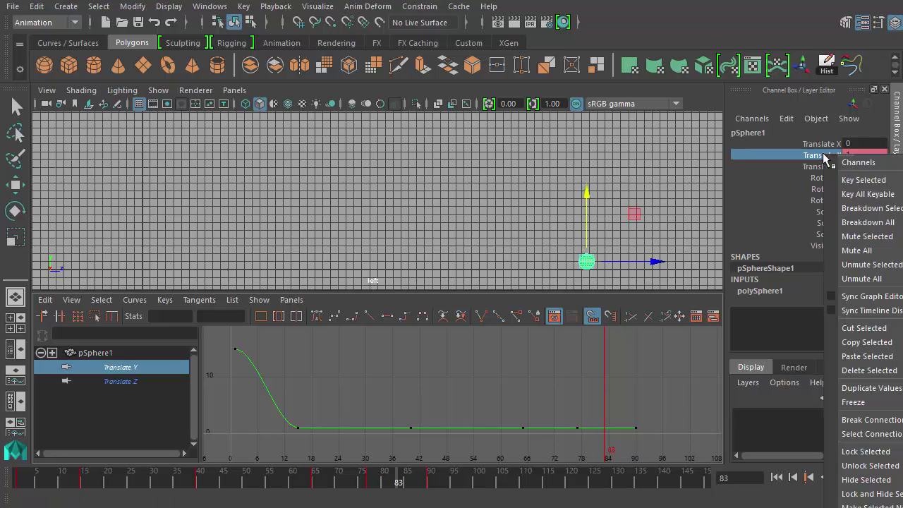
left_click(862, 180)
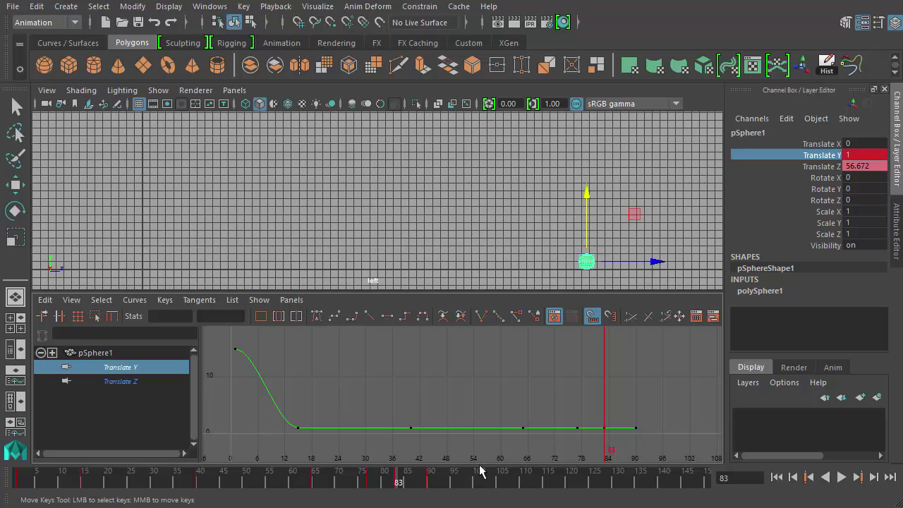
key("alt+v")
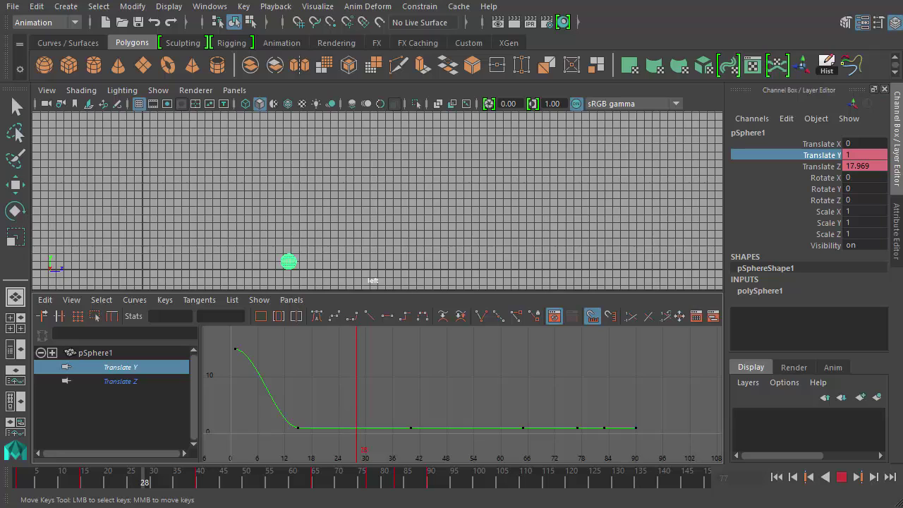
key("Escape")
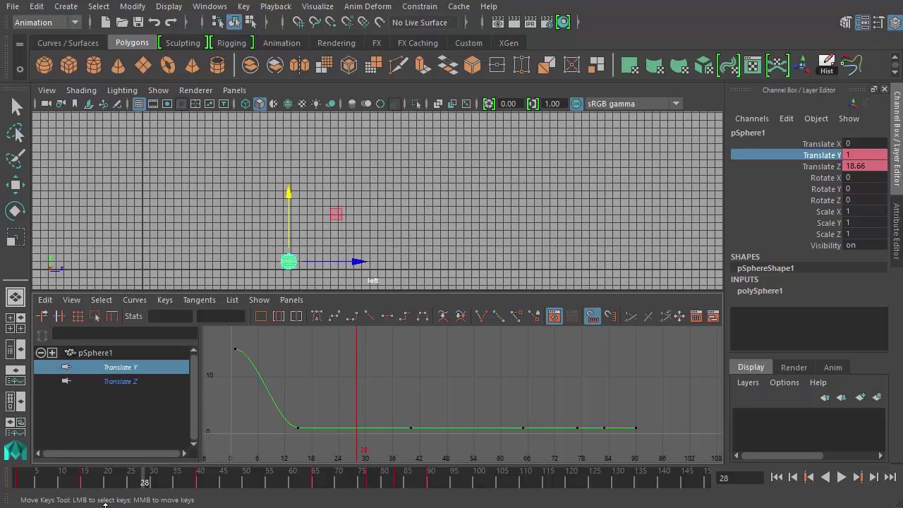
At frame 27, between the first two ground contacts, set the sphere's Translate Y to 10 and key only that channel.
left_click_drag(92, 488, 140, 507)
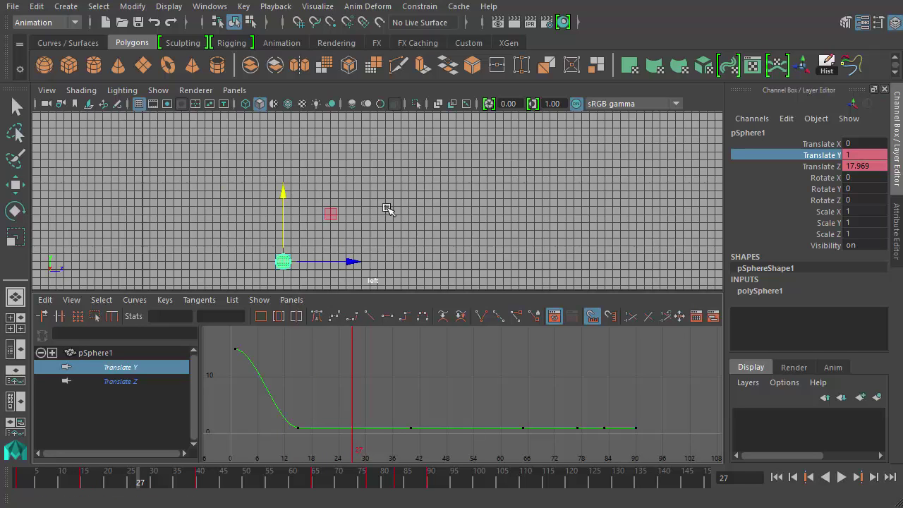
left_click_drag(282, 192, 280, 102)
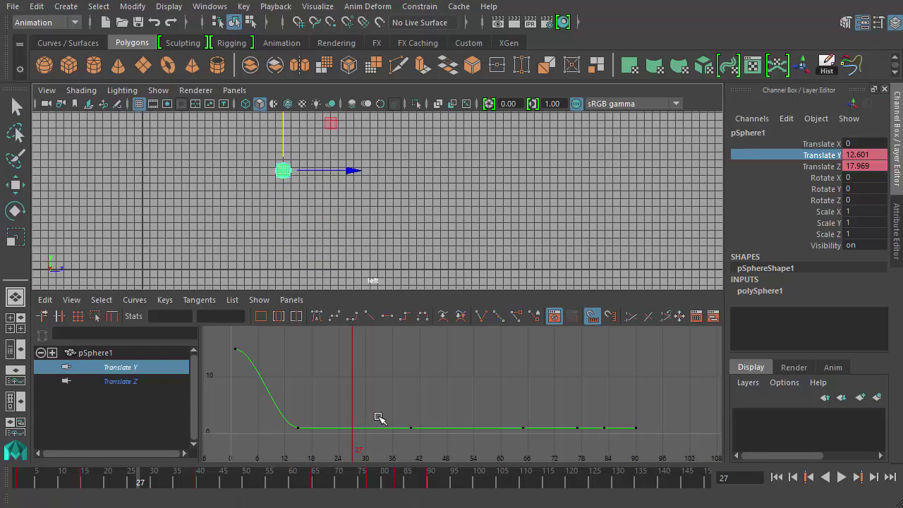
double_click(861, 155)
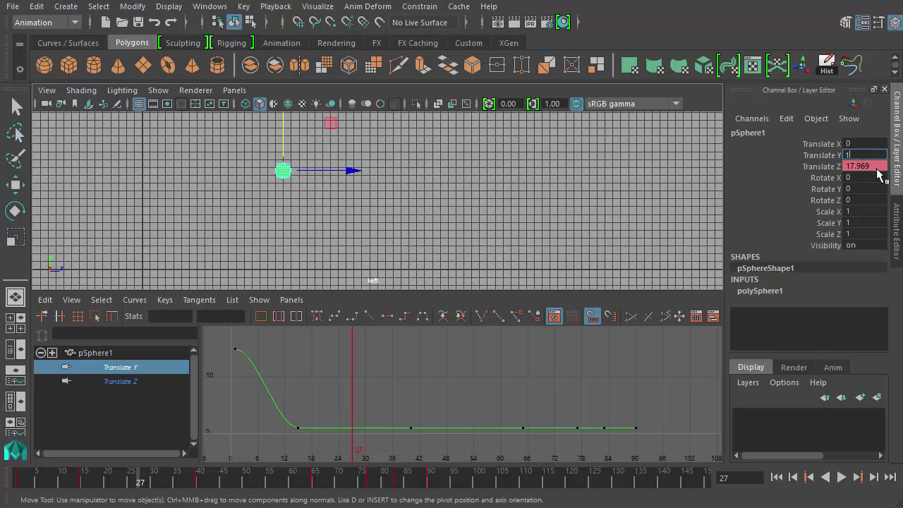
type("10")
key("Return")
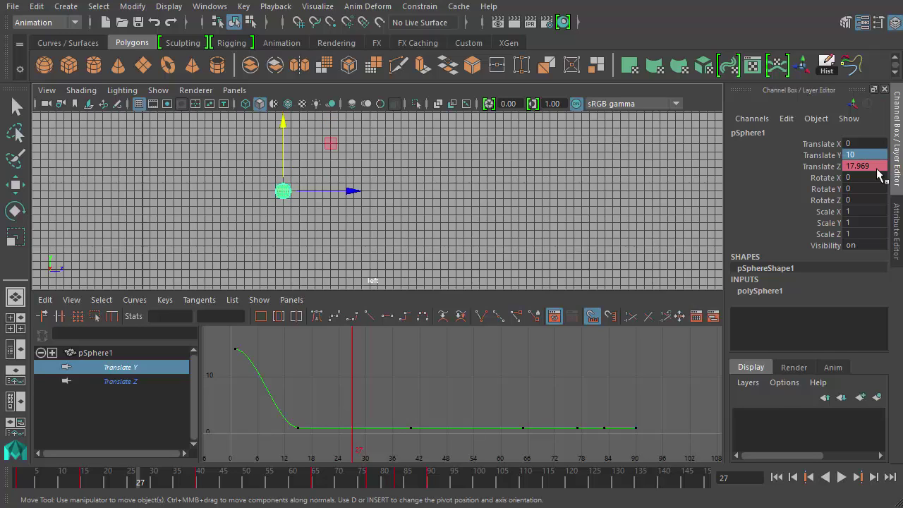
left_click(820, 156)
right_click(816, 158)
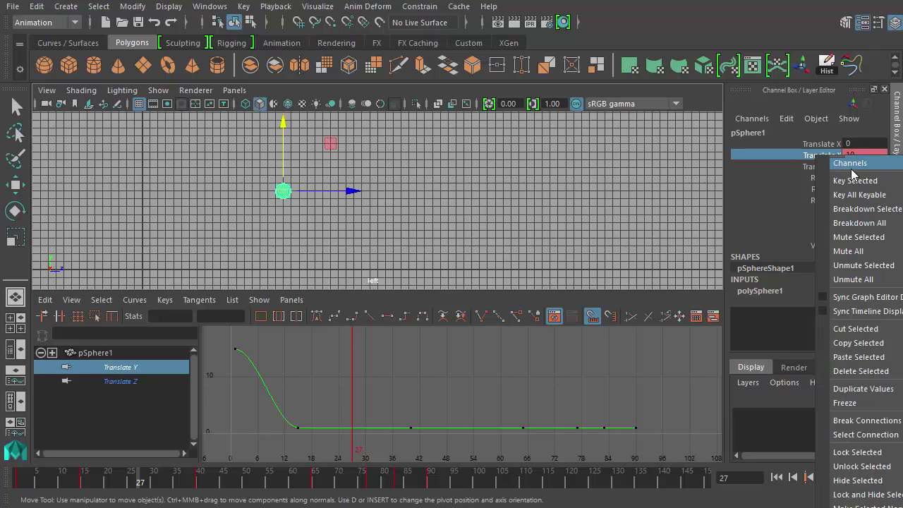
left_click(842, 177)
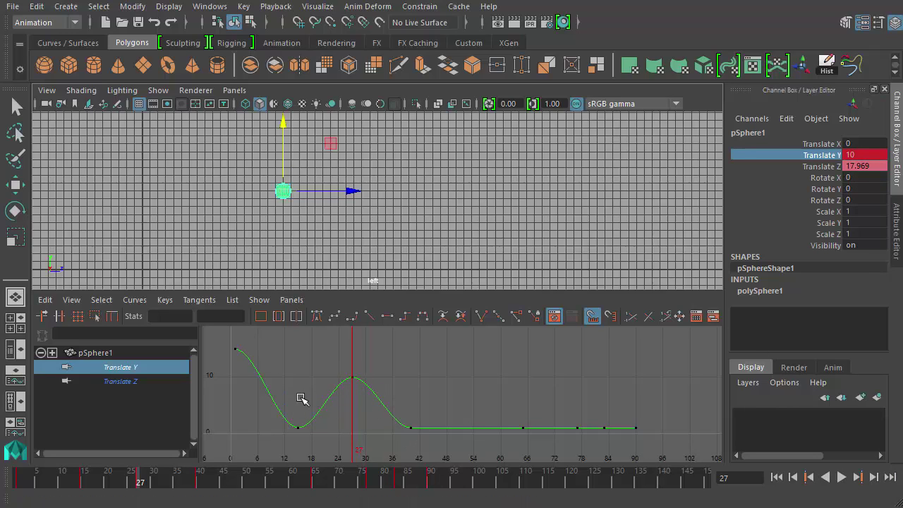
Return to the first frame and play the animation to check the sphere's first bounce arc against the Translate Y curve.
key("alt+v")
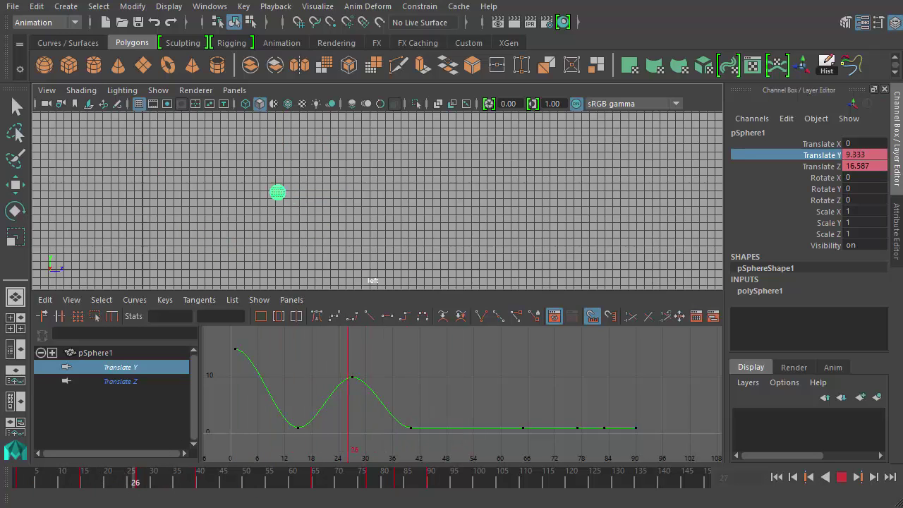
key("alt+v")
key("alt+shift+v")
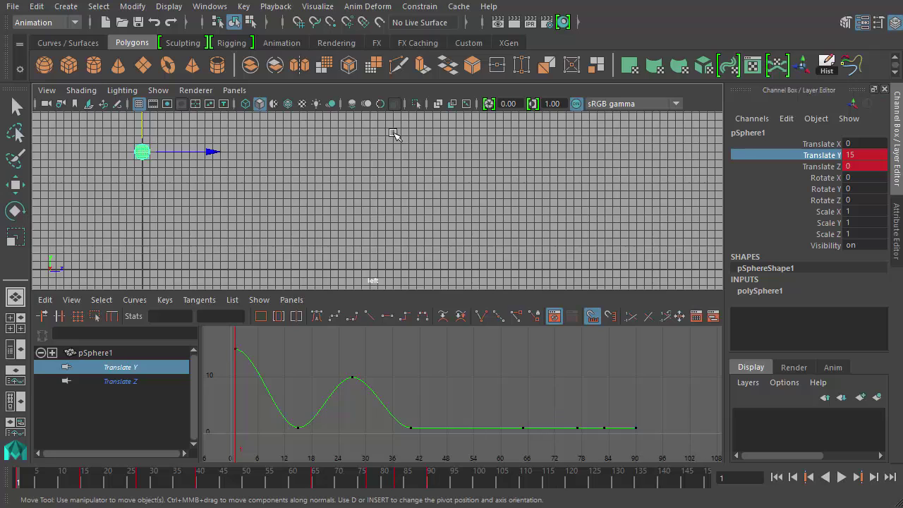
left_click(842, 476)
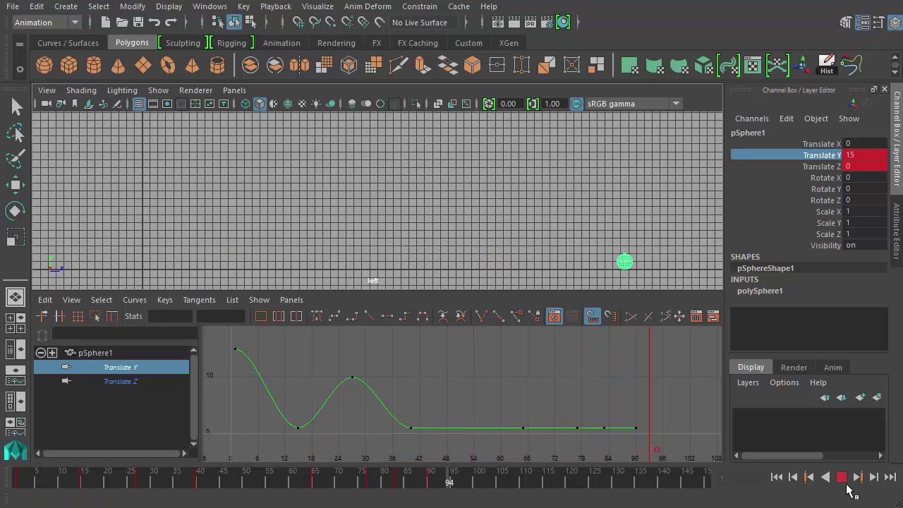
Scrub to the bounce peak at frame 27 and play onward from it to judge the next bounce's timing.
left_click(842, 477)
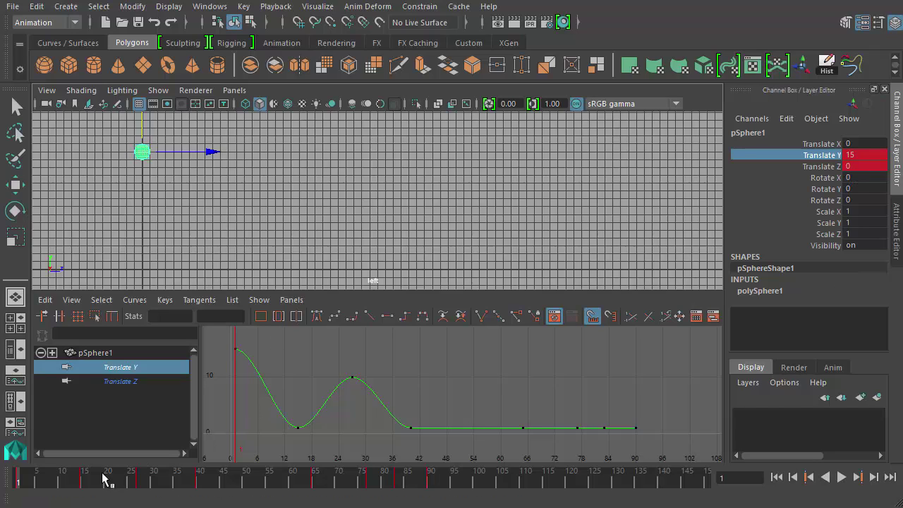
left_click_drag(103, 480, 141, 486)
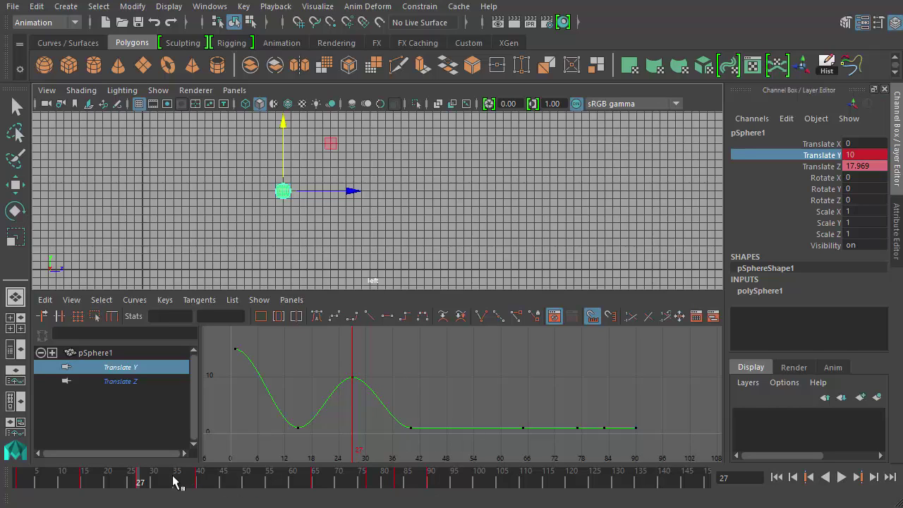
key("alt+v")
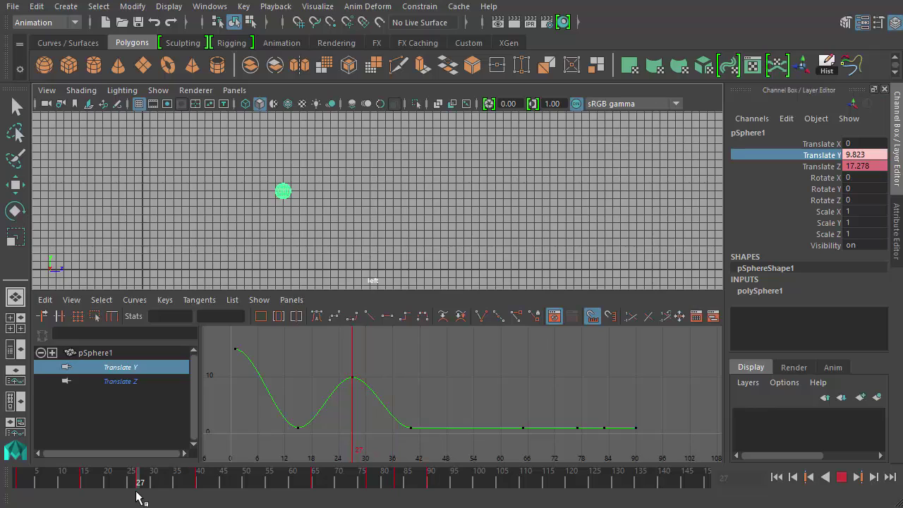
left_click_drag(139, 497, 139, 498)
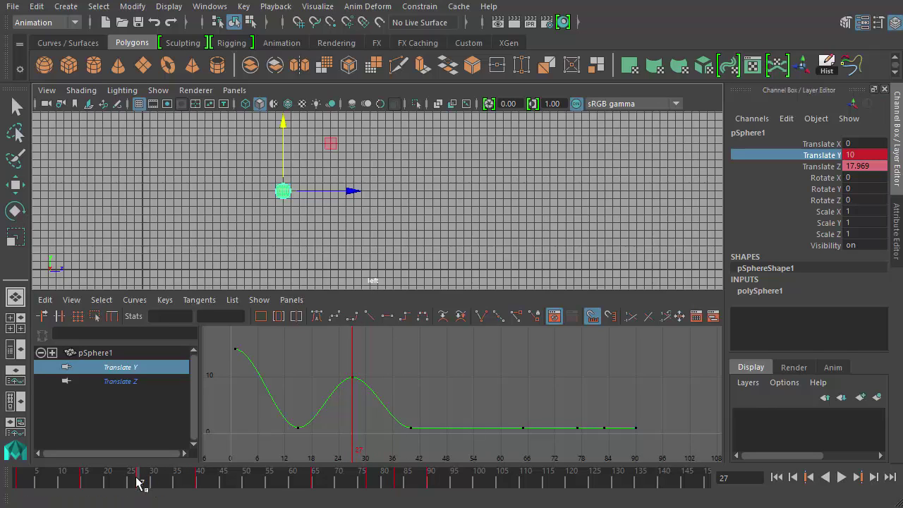
key("alt+v")
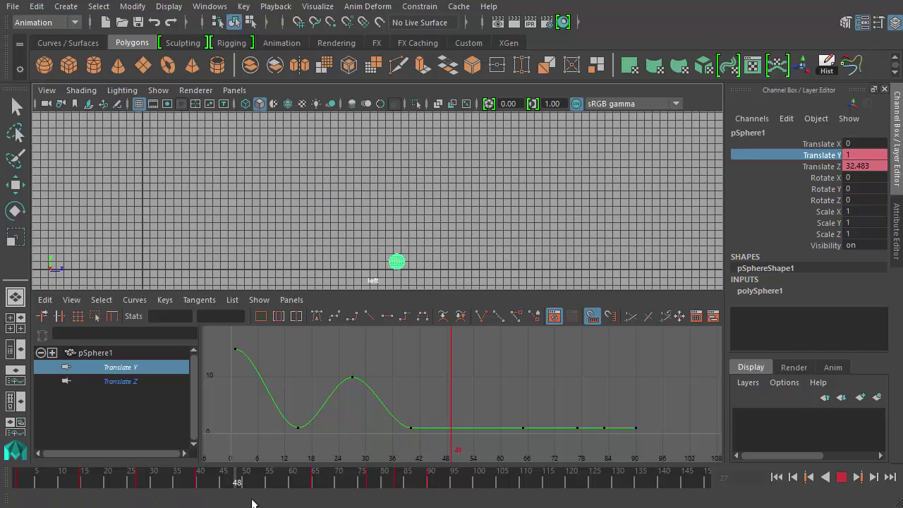
At frame 52, set the sphere's Translate Y to 8, key only that channel, and replay the animation from the first frame.
left_click_drag(315, 487, 256, 494)
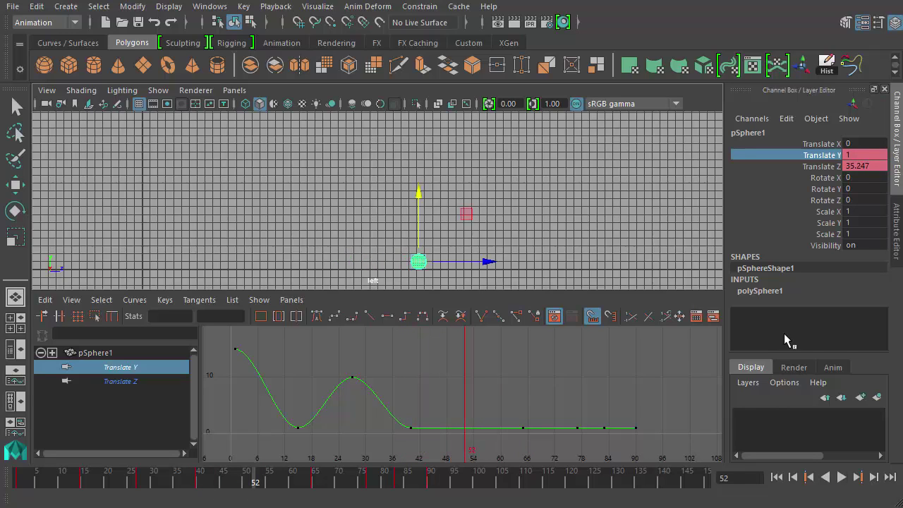
double_click(851, 158)
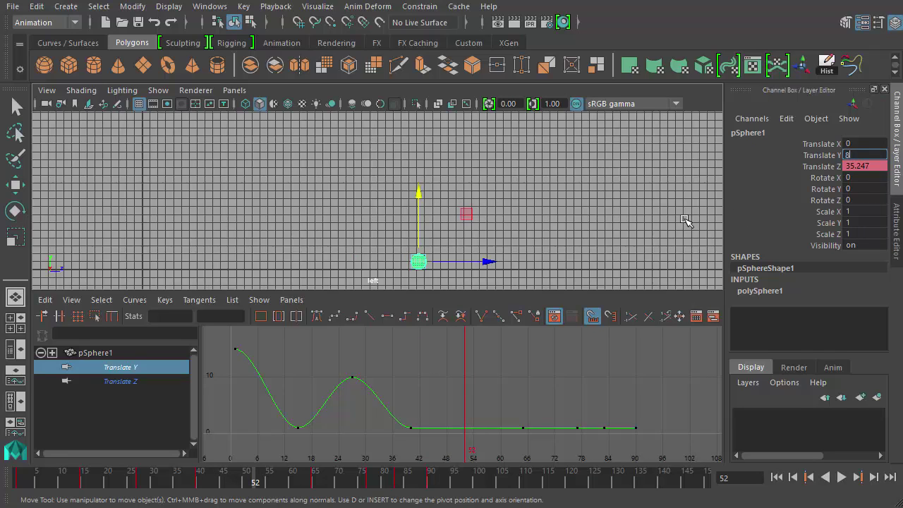
key("Return")
left_click(820, 155)
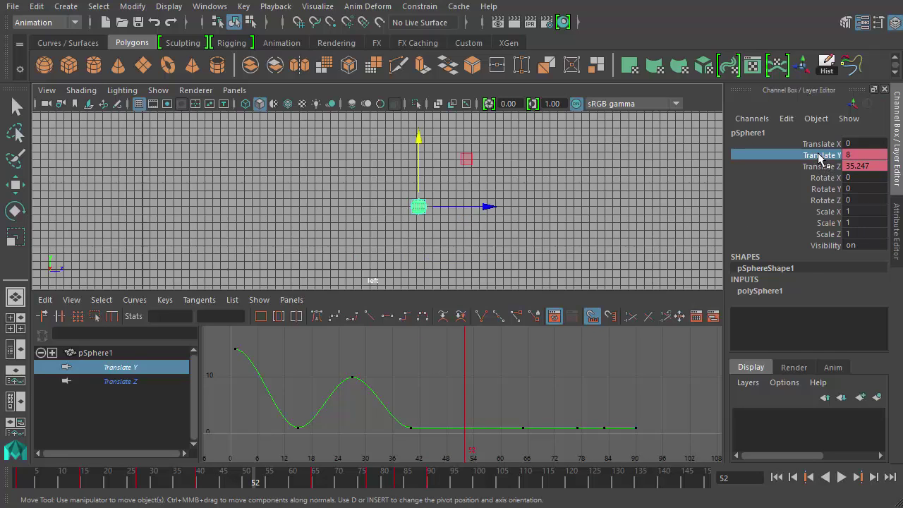
right_click(824, 155)
left_click(836, 177)
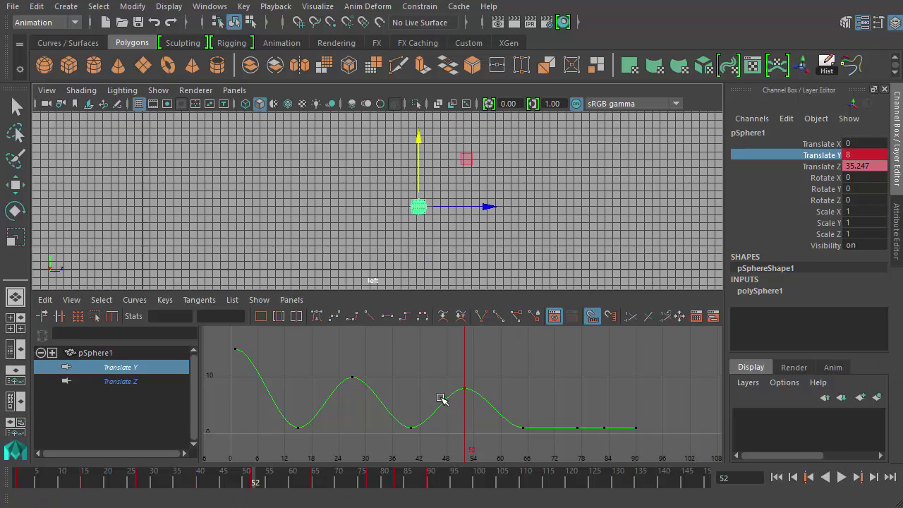
key("alt+shift+v")
key("alt+v")
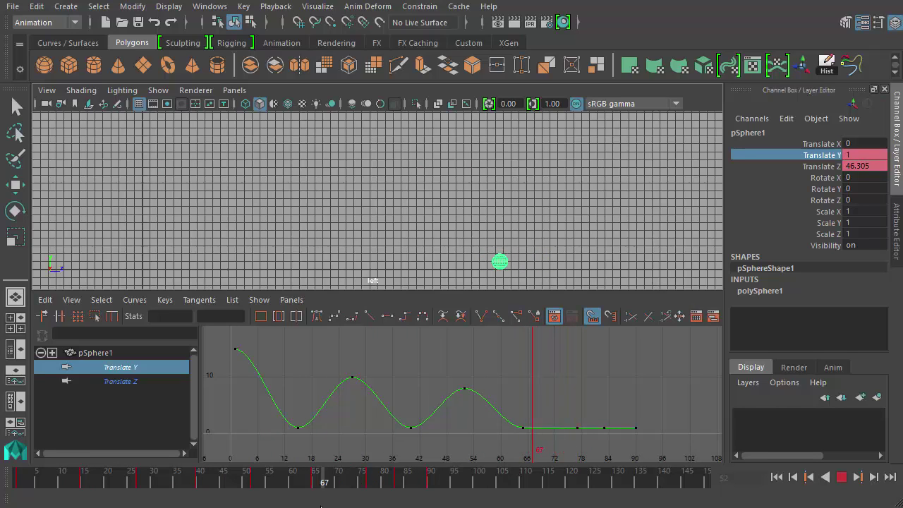
At frame 71, between the third and fourth ground contacts, set the sphere's Translate Y to 5 and key only that channel.
left_click_drag(321, 507, 343, 506)
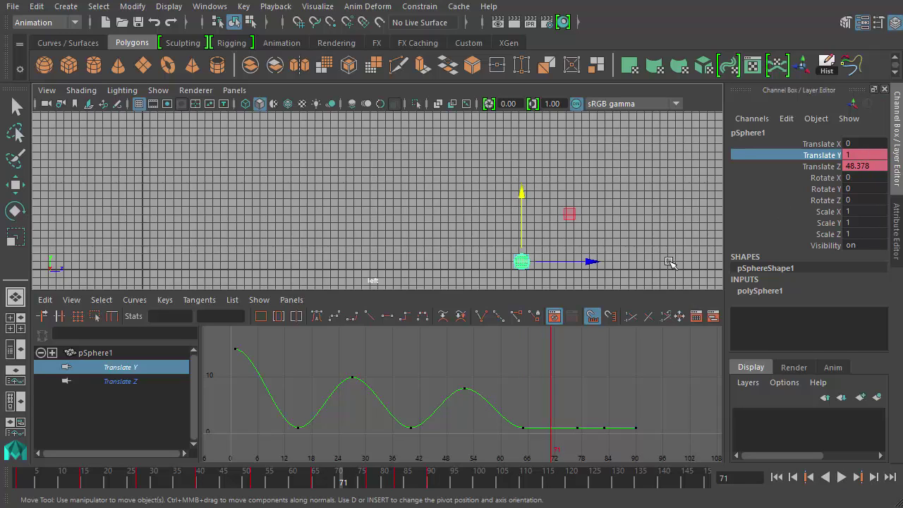
left_click(866, 155)
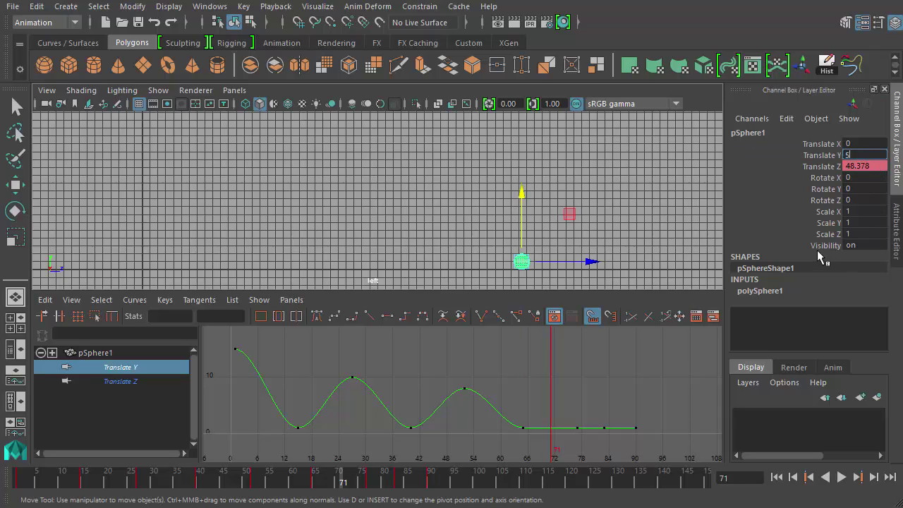
key("Return")
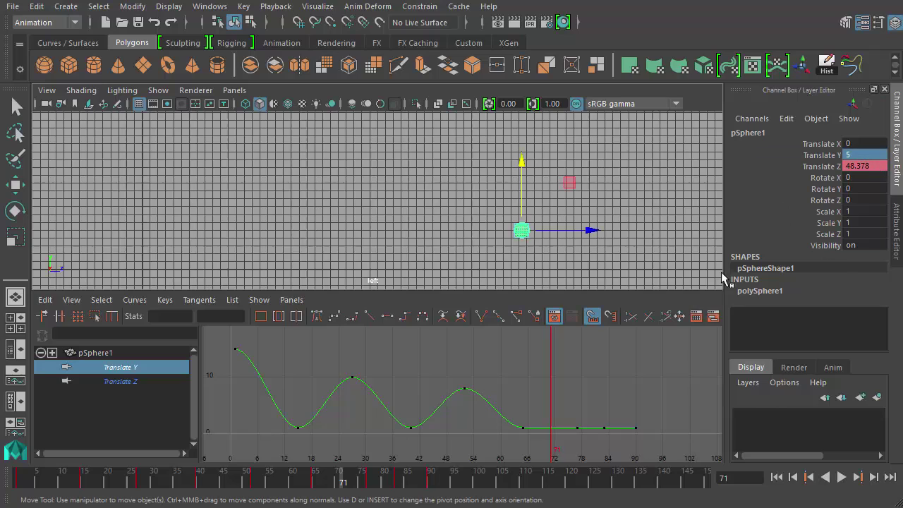
left_click(833, 155)
right_click(841, 156)
left_click(854, 181)
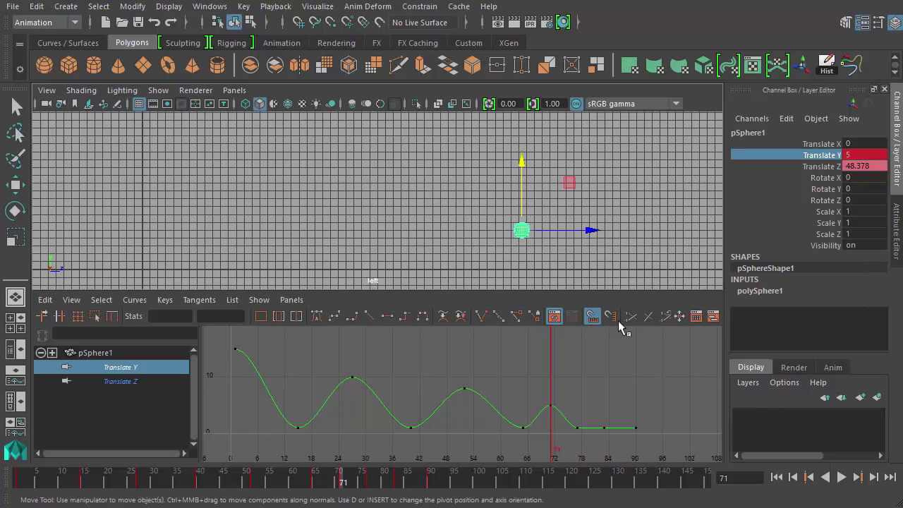
At frame 79, raise the sphere off the ground, set its Translate Y to 3, and key only that channel.
left_click_drag(347, 482, 380, 477)
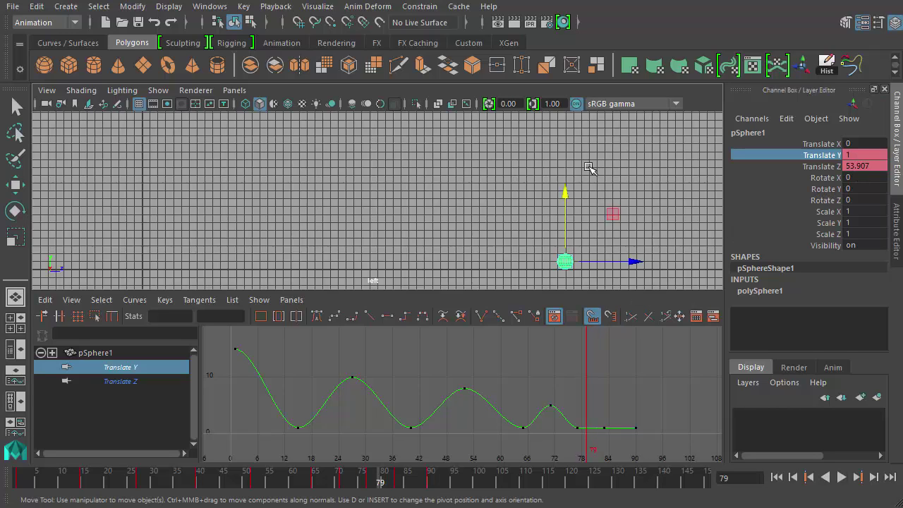
left_click_drag(565, 193, 563, 176)
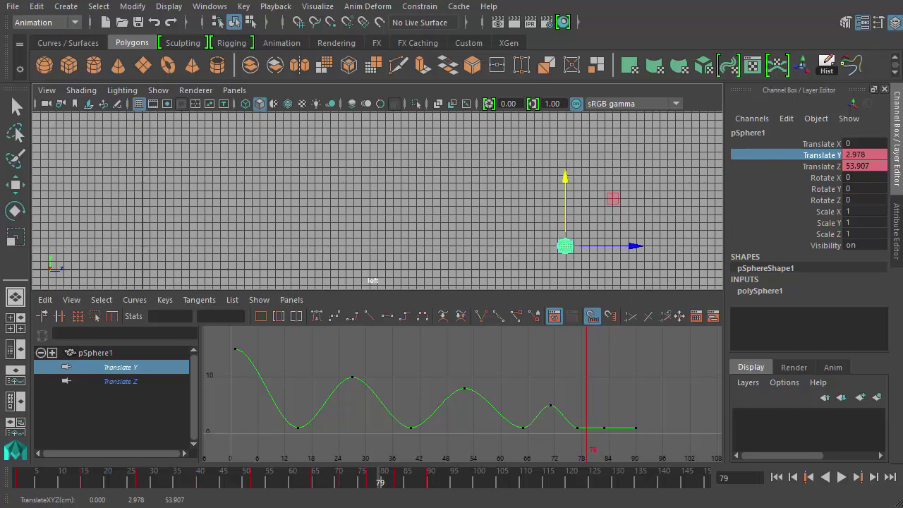
double_click(878, 155)
type("3")
key("Return")
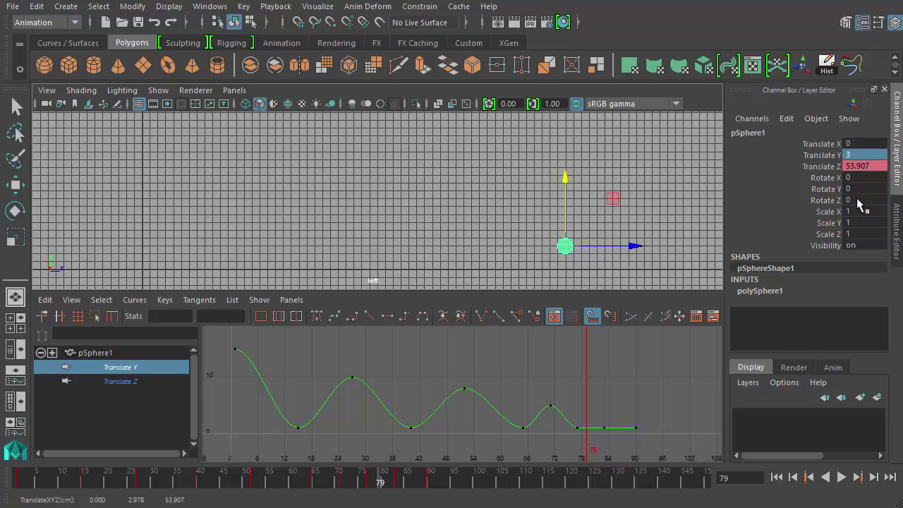
left_click(822, 156)
right_click(823, 156)
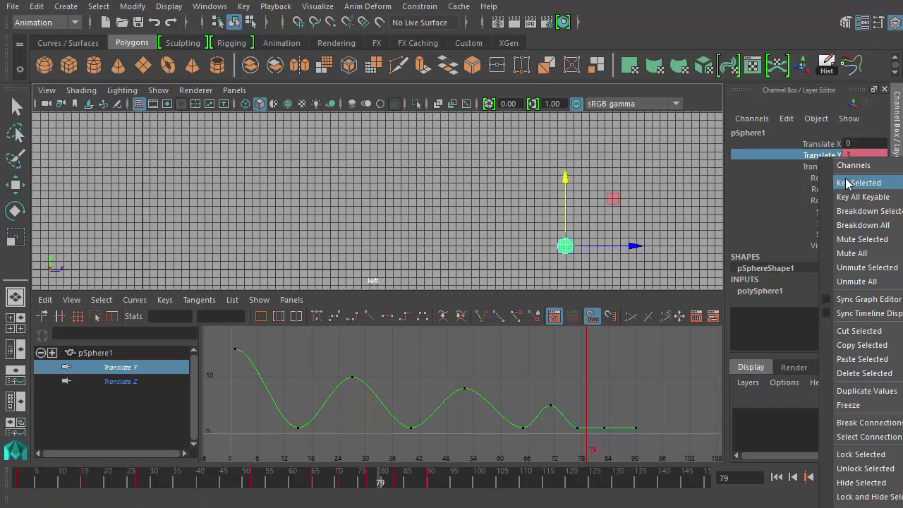
left_click(844, 182)
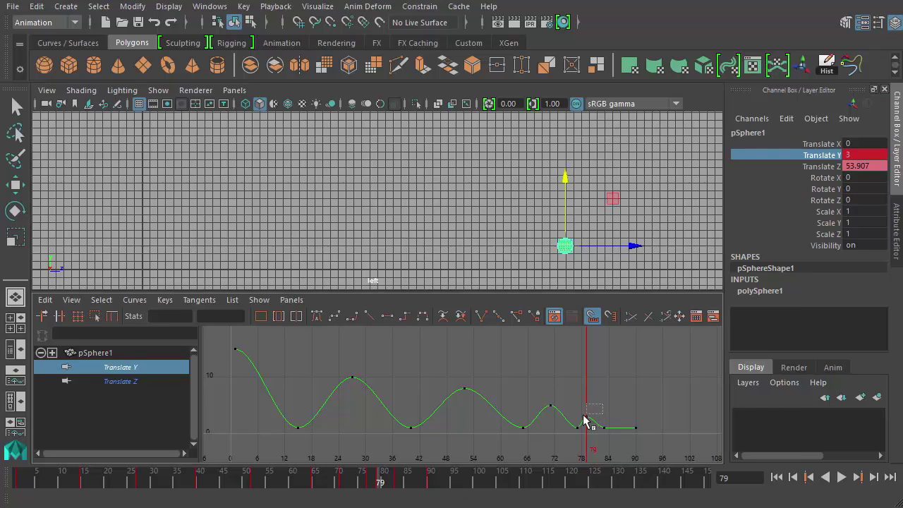
Move the Translate Y peak key with value 3 to frame 80.
left_click(585, 417)
left_click(204, 316)
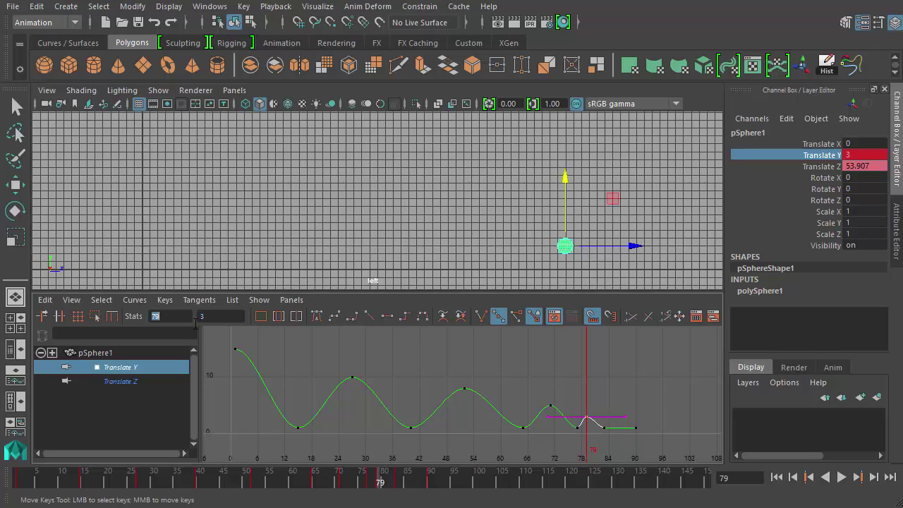
type("80")
key("Return")
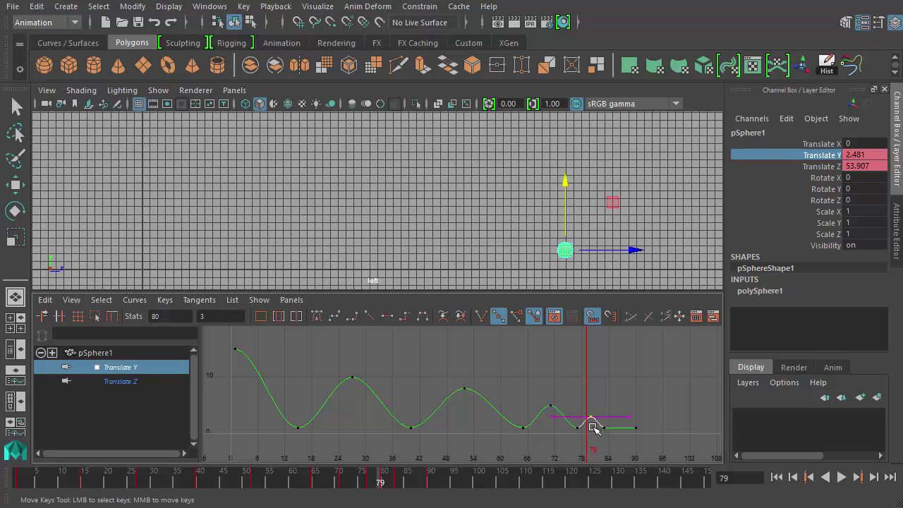
At frame 86, raise the sphere slightly, set its Translate Y to 1.5, and key only that channel.
mouse_move(396, 483)
left_mouse_down()
mouse_move(416, 491)
mouse_move(423, 484)
mouse_move(413, 498)
left_mouse_up()
left_click_drag(604, 194, 605, 187)
double_click(859, 156)
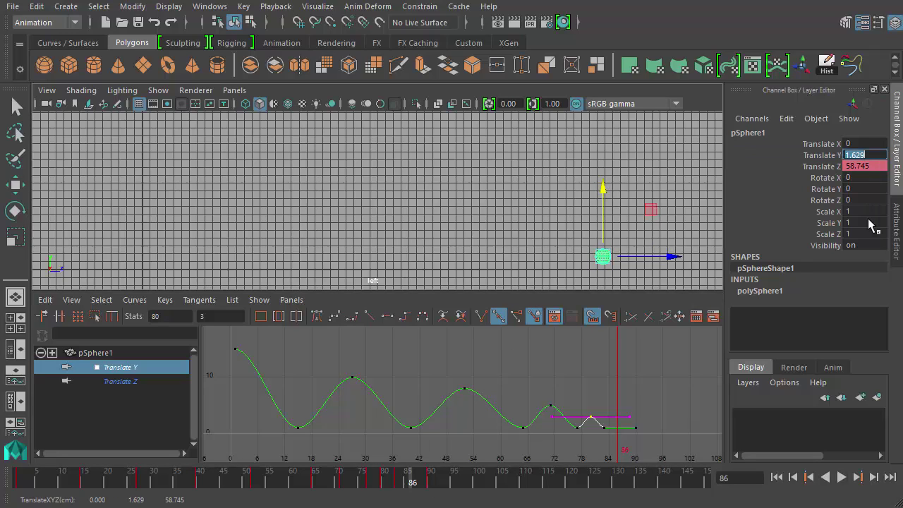
type("1.5")
key("Return")
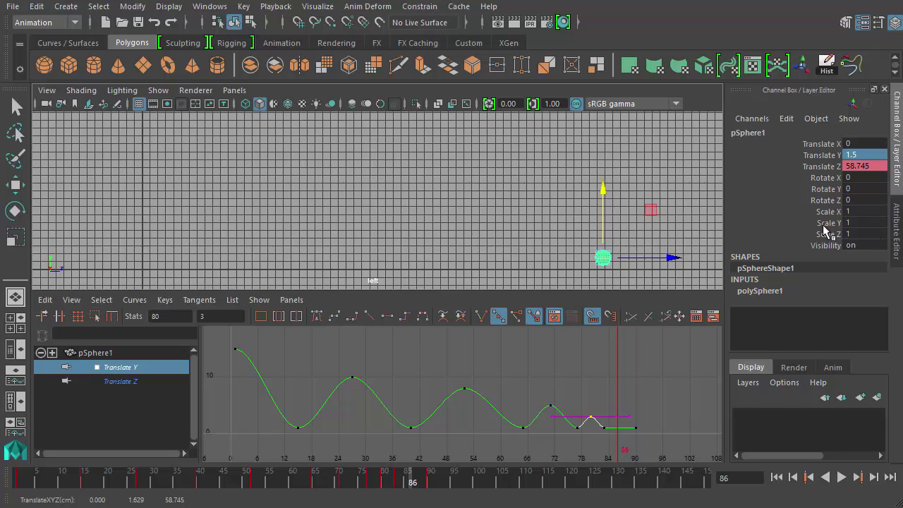
right_click(819, 158)
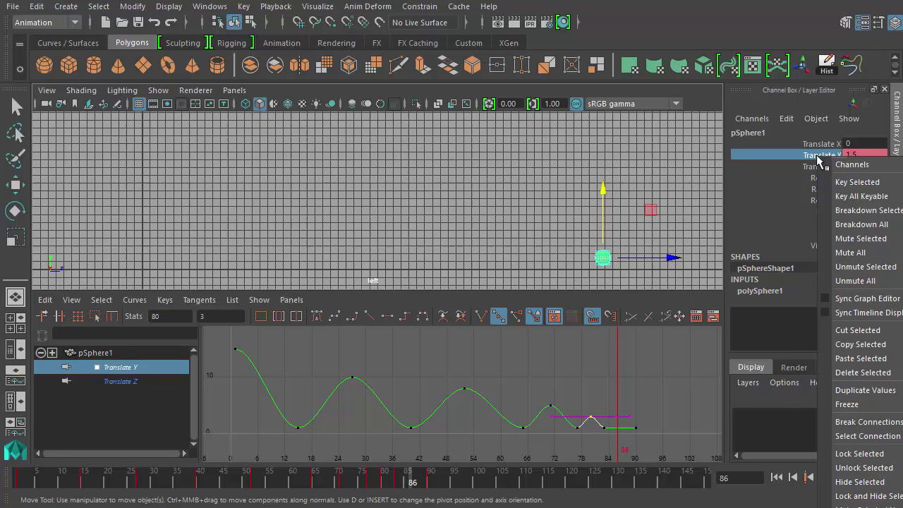
left_click(847, 179)
left_click(649, 380)
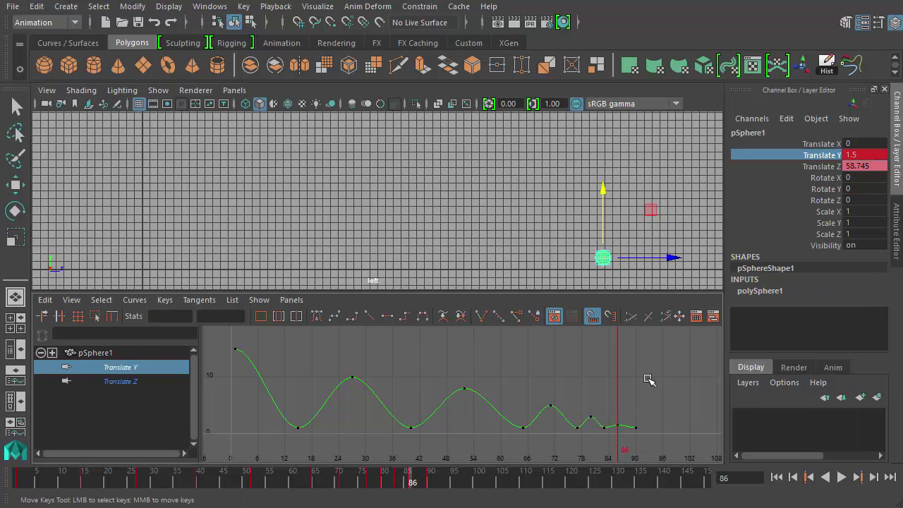
Play the animation from the first frame to review all the bounces against the Translate Y curve.
left_click(777, 477)
left_click(841, 477)
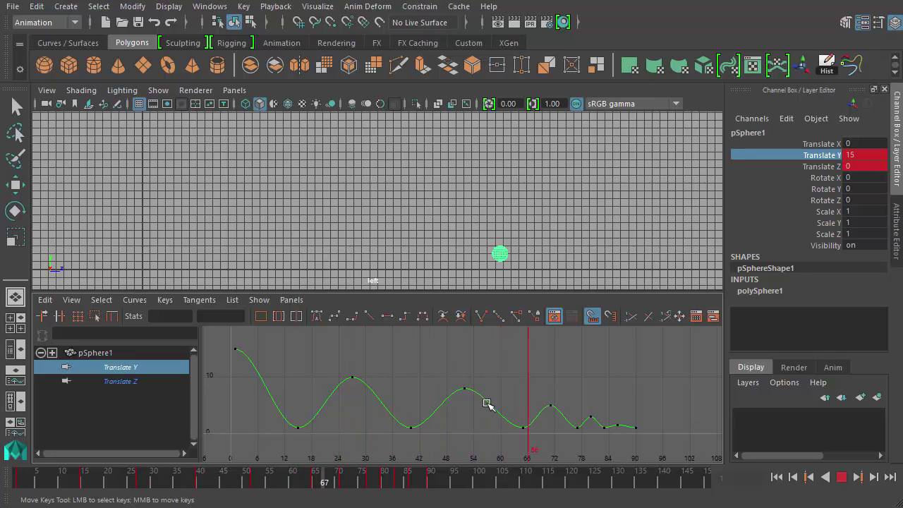
key("Escape")
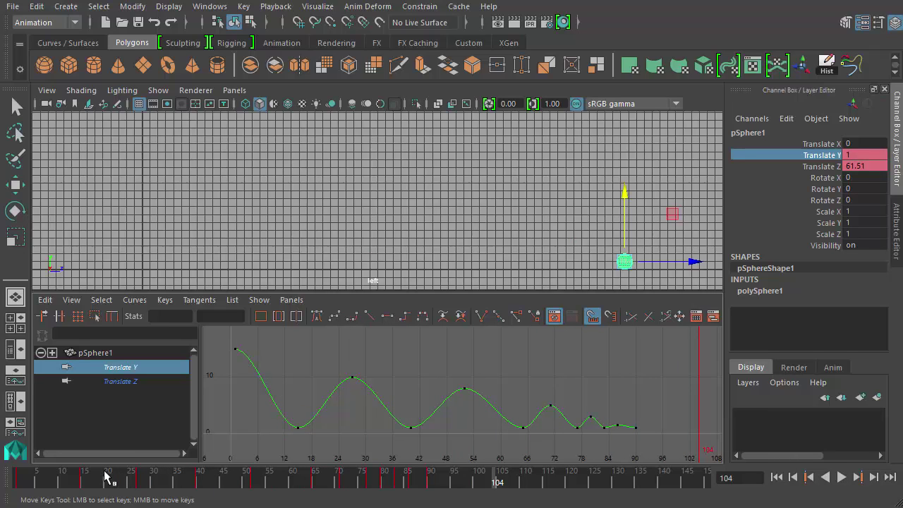
key("alt+v")
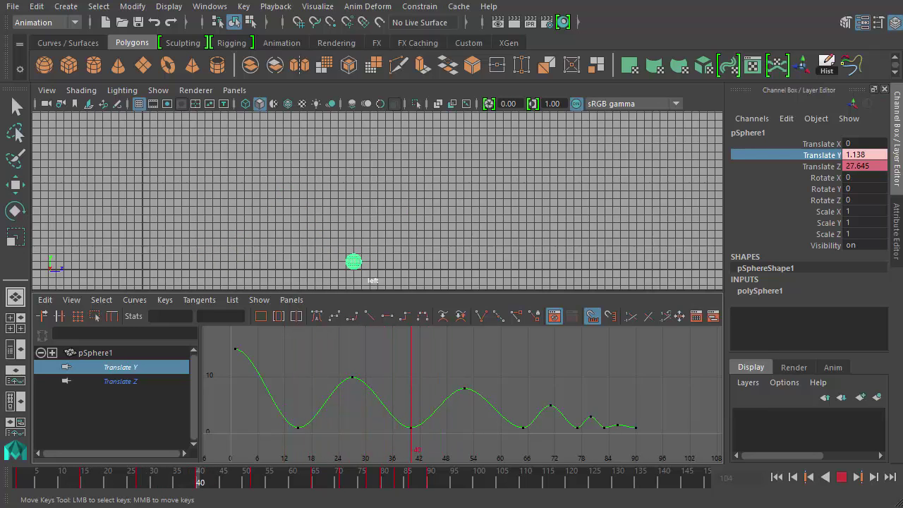
key("Escape")
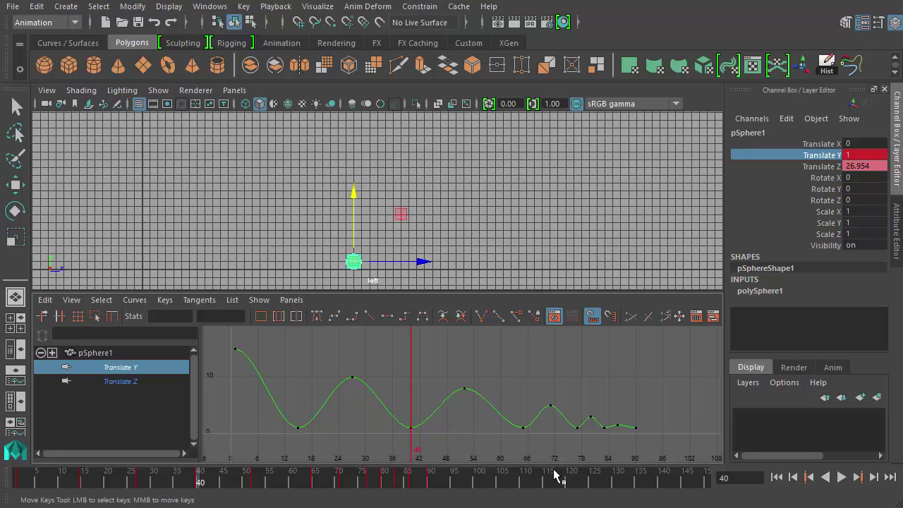
Select all keys on the Translate Y curve, apply spline tangents, and play the animation from the first frame.
left_click(259, 434)
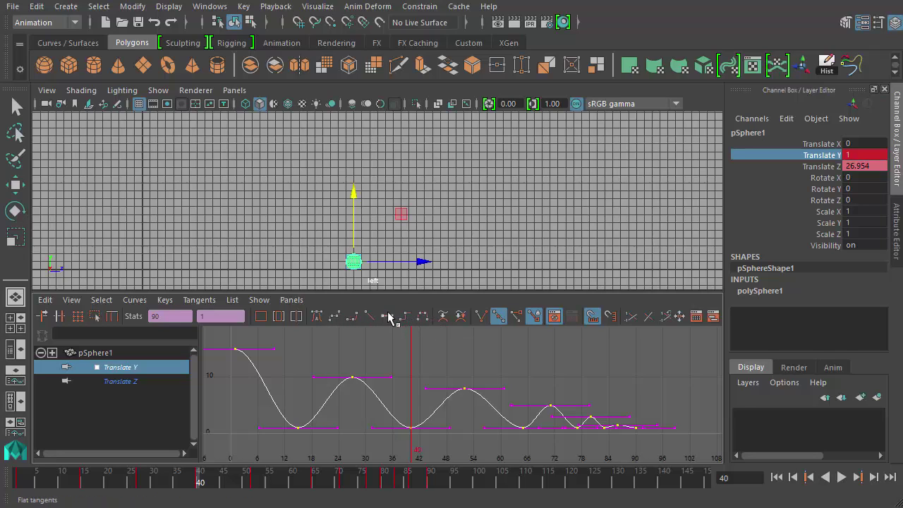
left_click(336, 318)
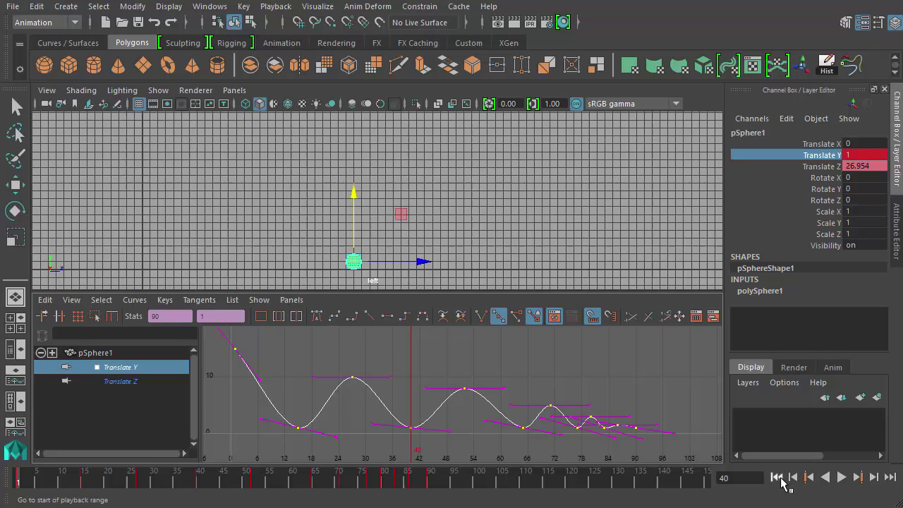
left_click(777, 478)
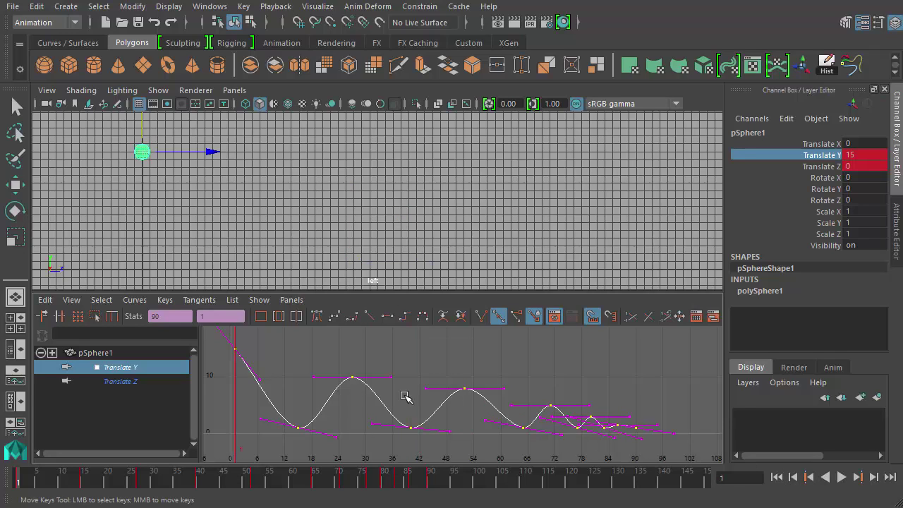
left_click(841, 478)
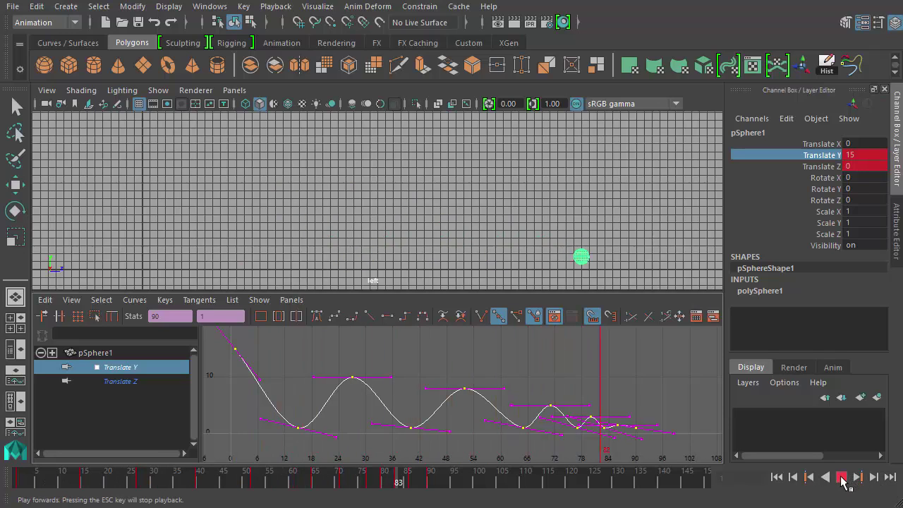
left_click(841, 478)
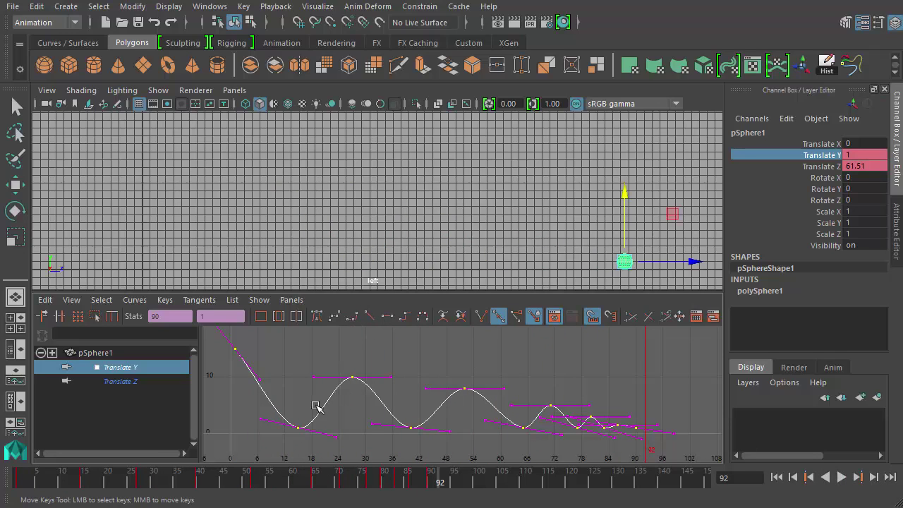
Change all selected Translate Y keys to linear tangents.
left_click(370, 316)
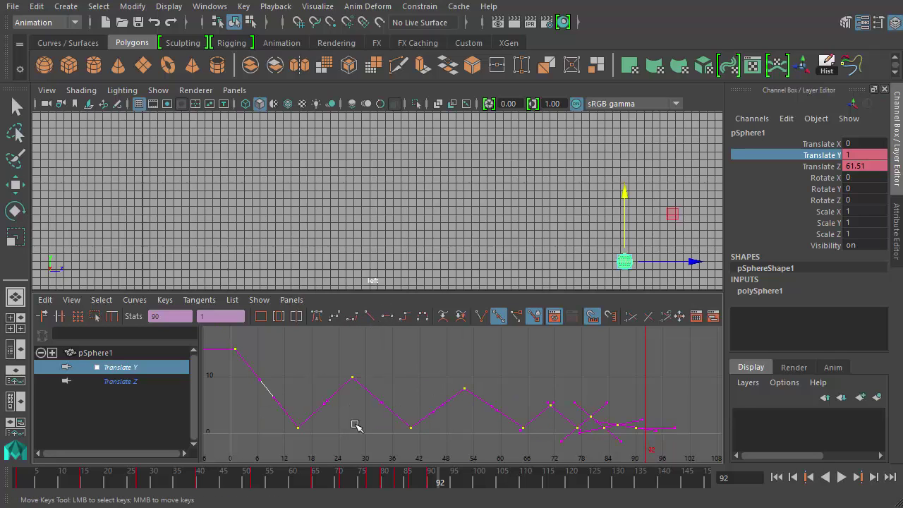
Deselect the keys and play the animation from the first frame to review the linear-tangent bounce, returning to the start.
left_click(431, 388)
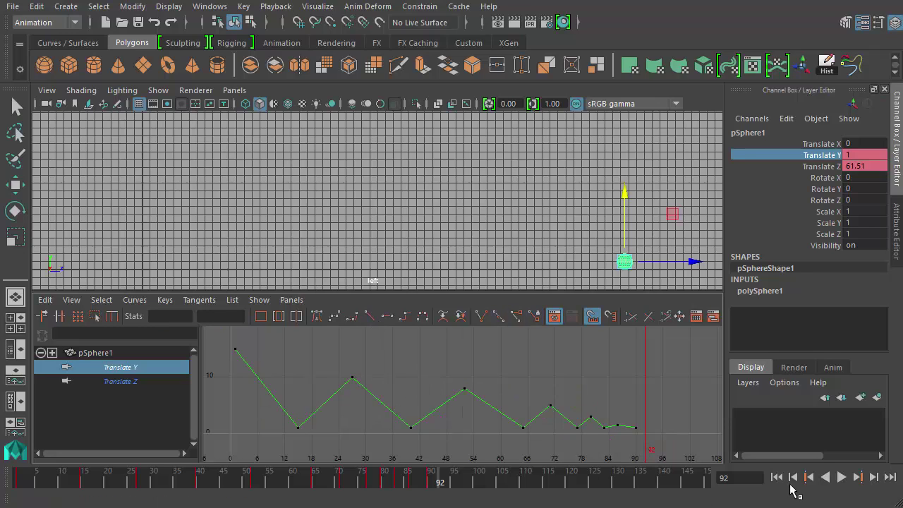
left_click(776, 477)
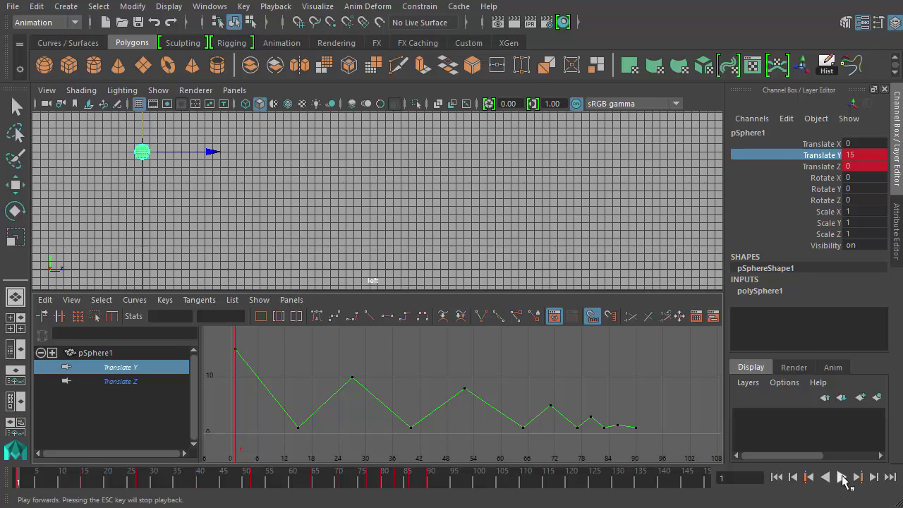
left_click(843, 479)
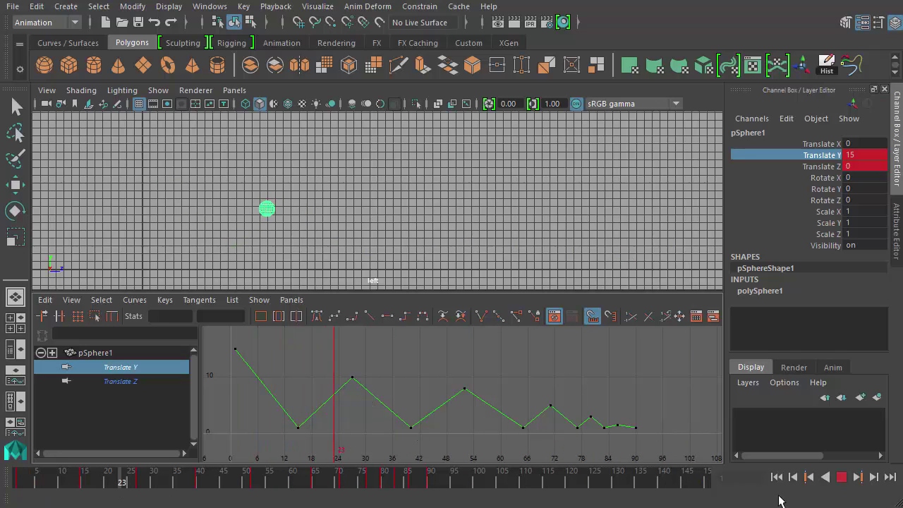
left_click(841, 477)
left_click(777, 477)
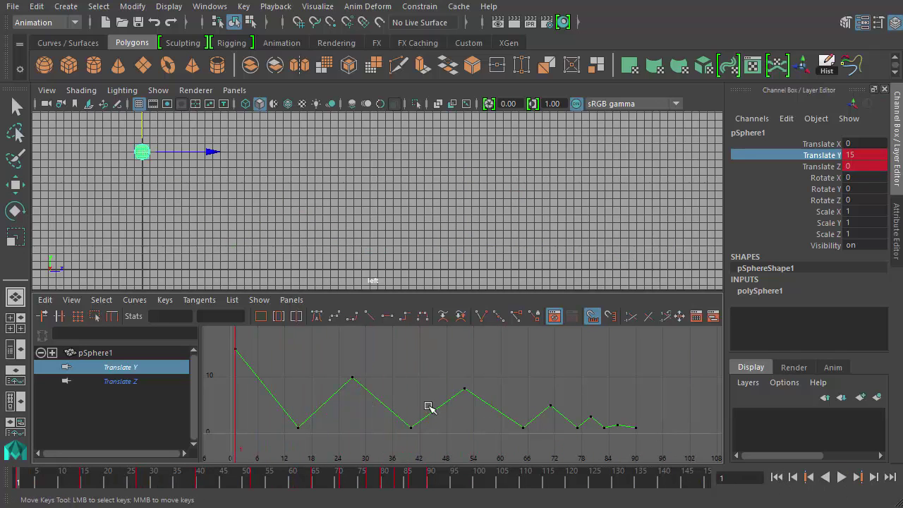
Select all keys on the Translate Y curve and try flat tangents, followed by stepped tangents.
left_click(323, 401)
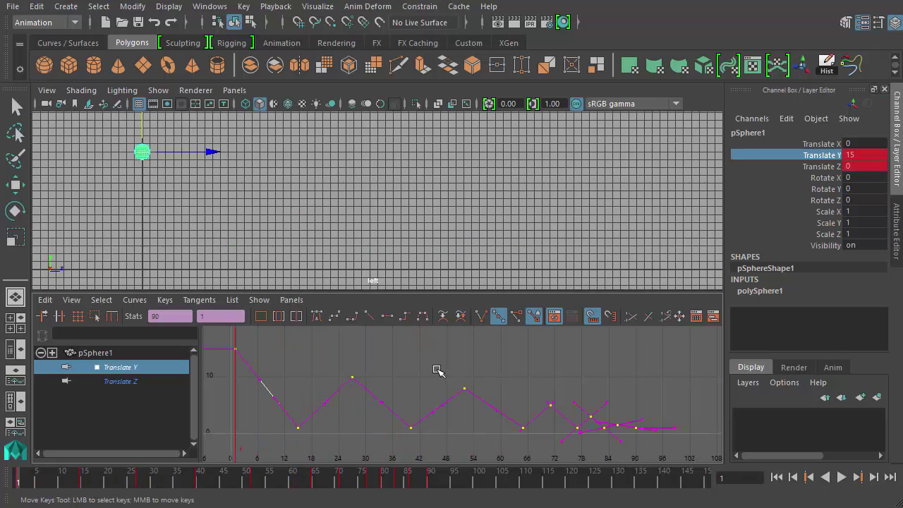
left_click(387, 315)
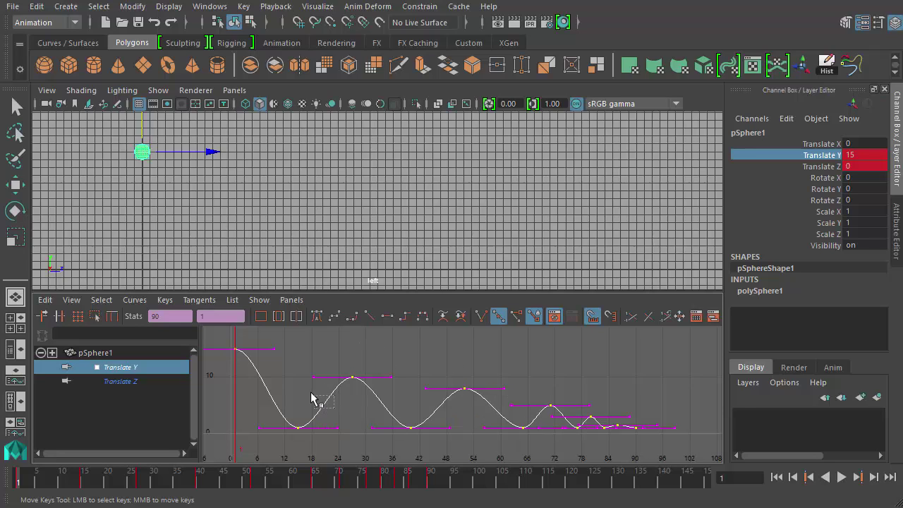
left_click(404, 317)
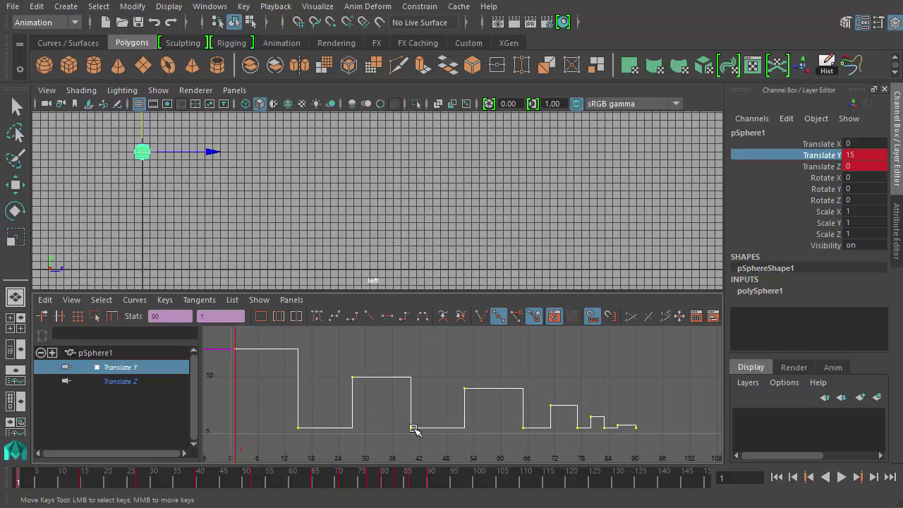
Reselect the sphere, isolate its Translate Y curve, and play the animation to review the stepped motion.
left_click(478, 244)
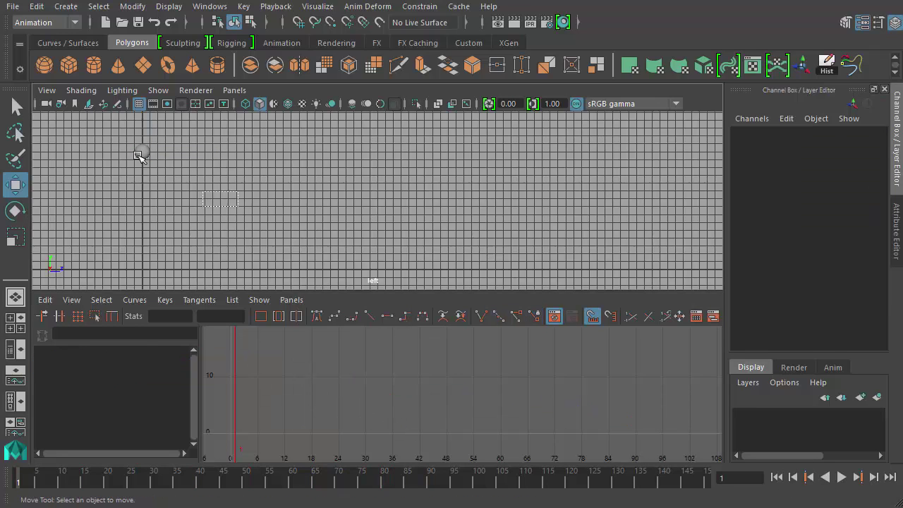
left_click(141, 153)
left_click(120, 367)
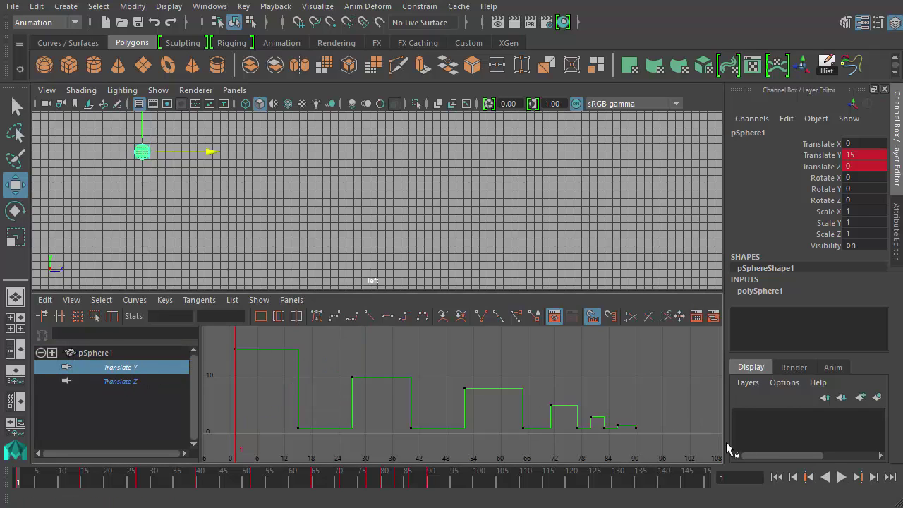
left_click(841, 477)
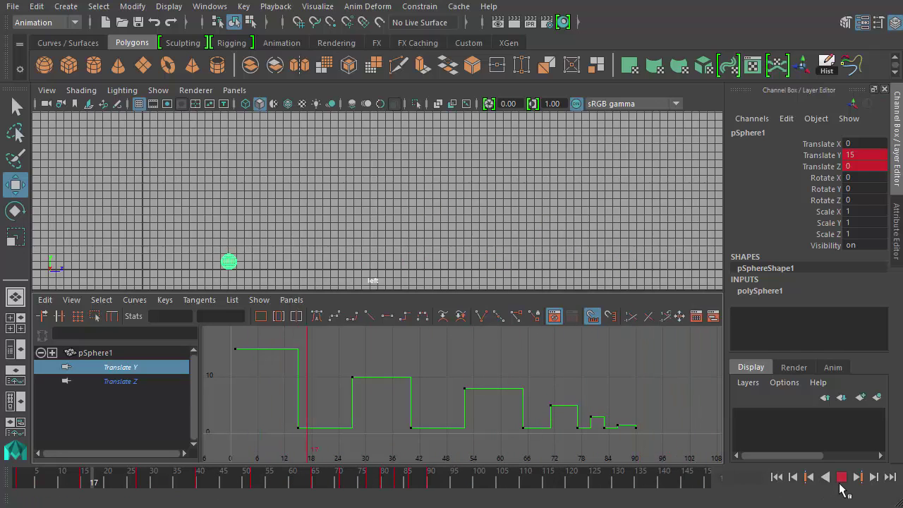
left_click(841, 477)
Apply plateau tangents to all Translate Y keys, and linear tangents to only the ground-contact keys.
left_click(317, 399)
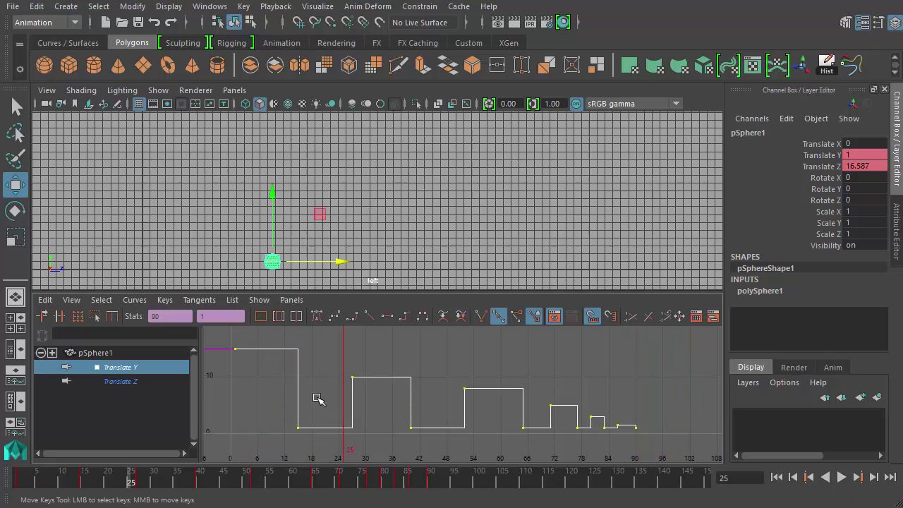
left_click(424, 317)
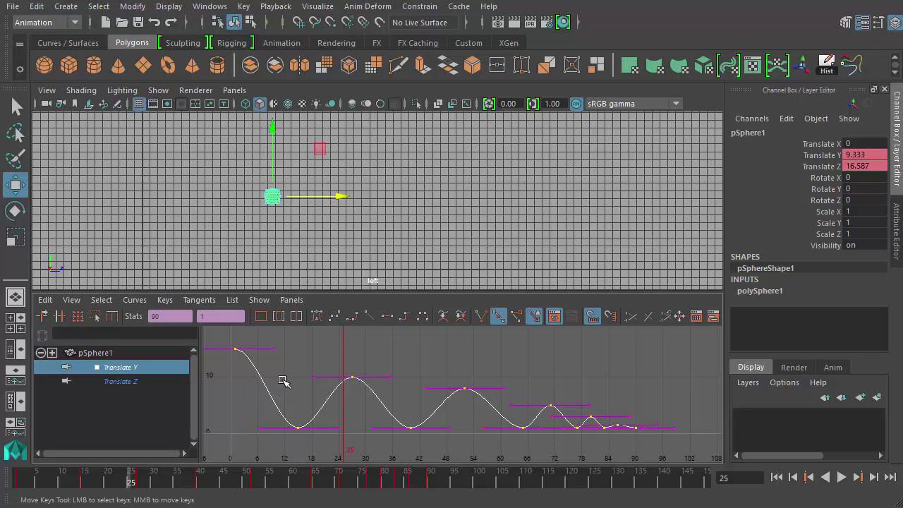
left_click_drag(342, 447, 700, 428)
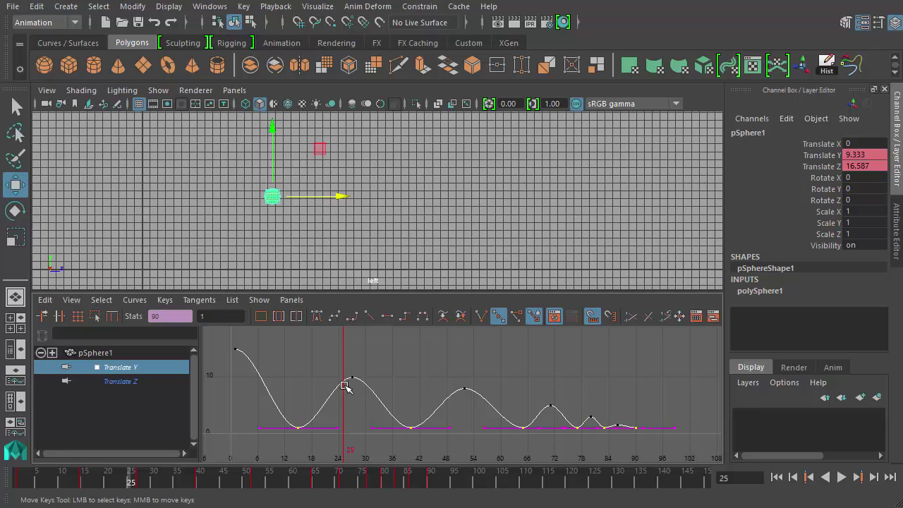
left_click(368, 316)
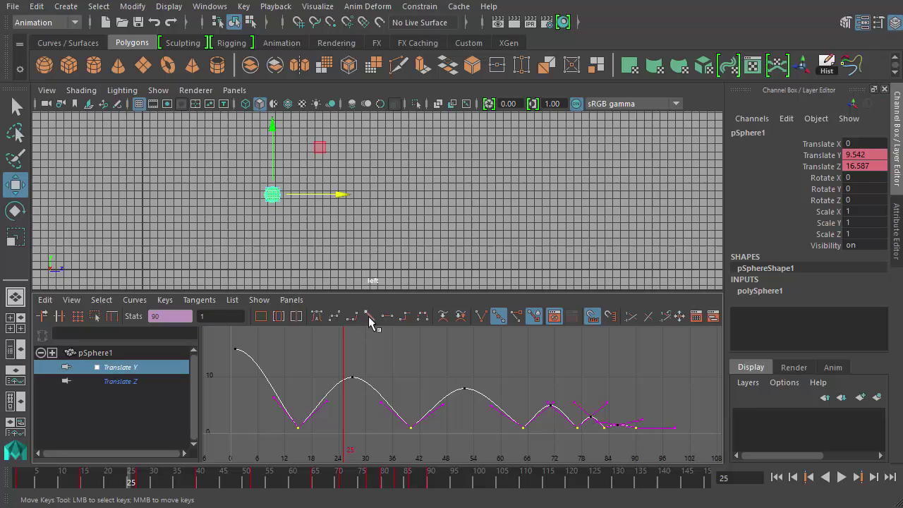
Deselect the contact keys and play the animation from the first frame to review the sharp contacts and rounded peaks.
left_click(433, 362)
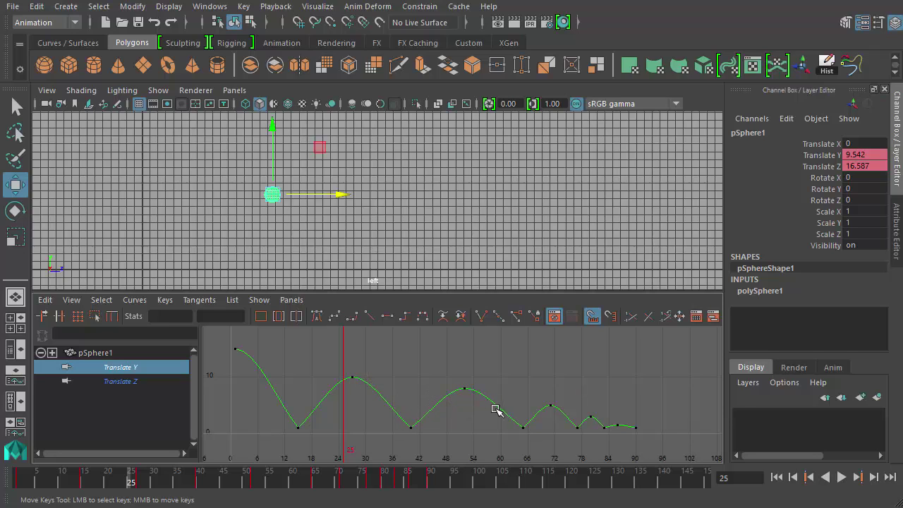
left_click(777, 477)
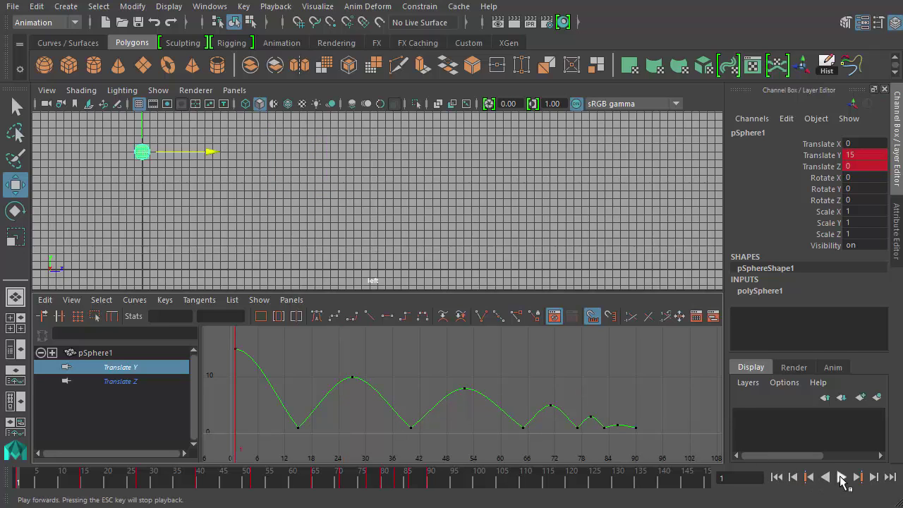
left_click(842, 477)
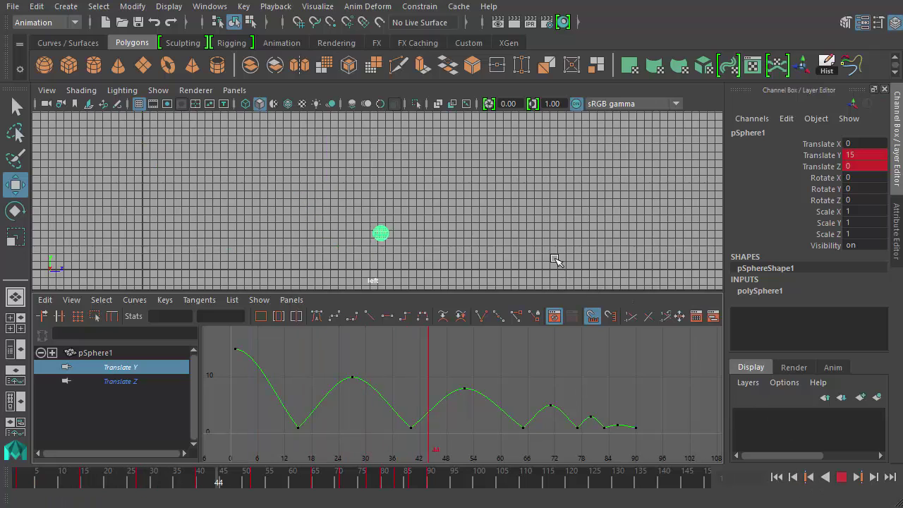